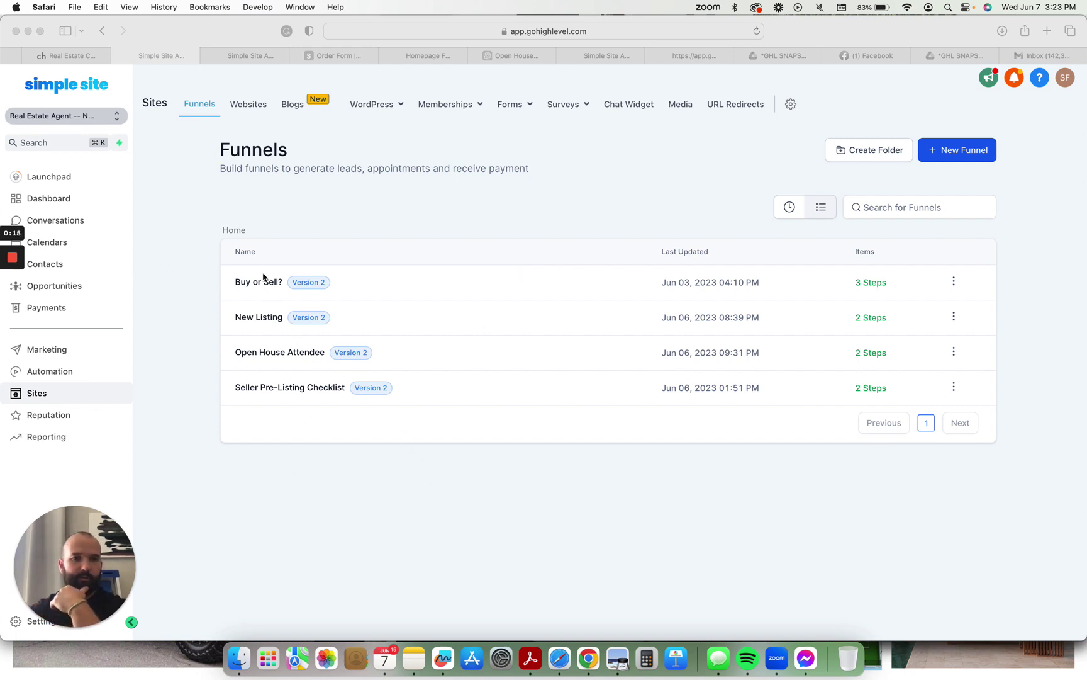
Step: Open the New Listing funnel to show its Request a Tour and Thank You steps
click(264, 317)
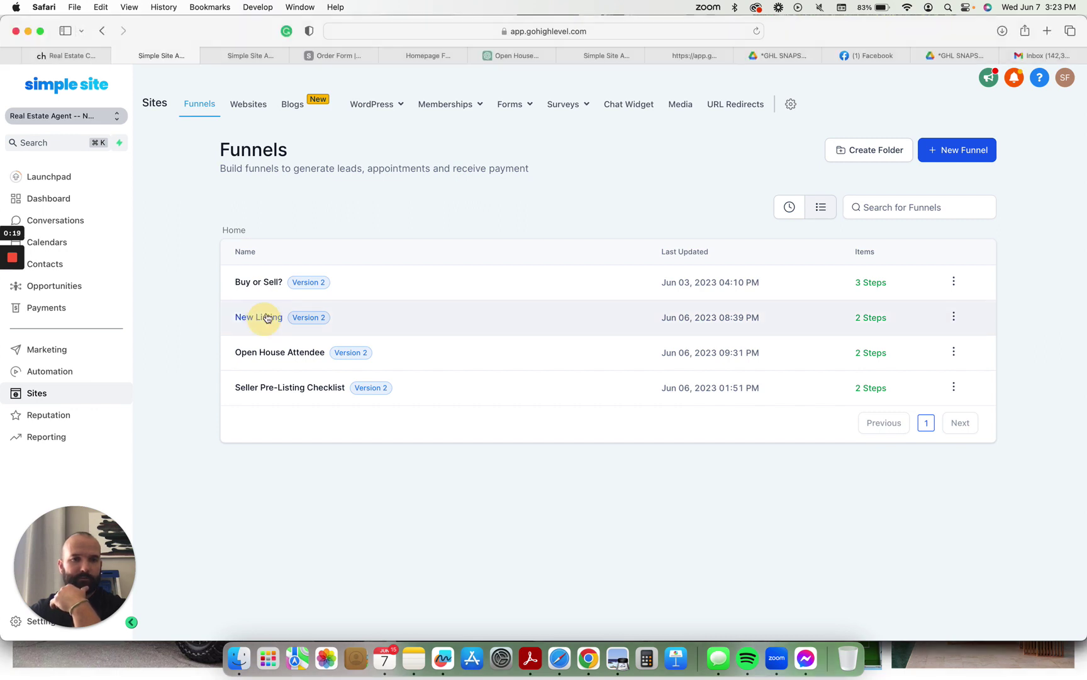
right_click(265, 318)
click(194, 341)
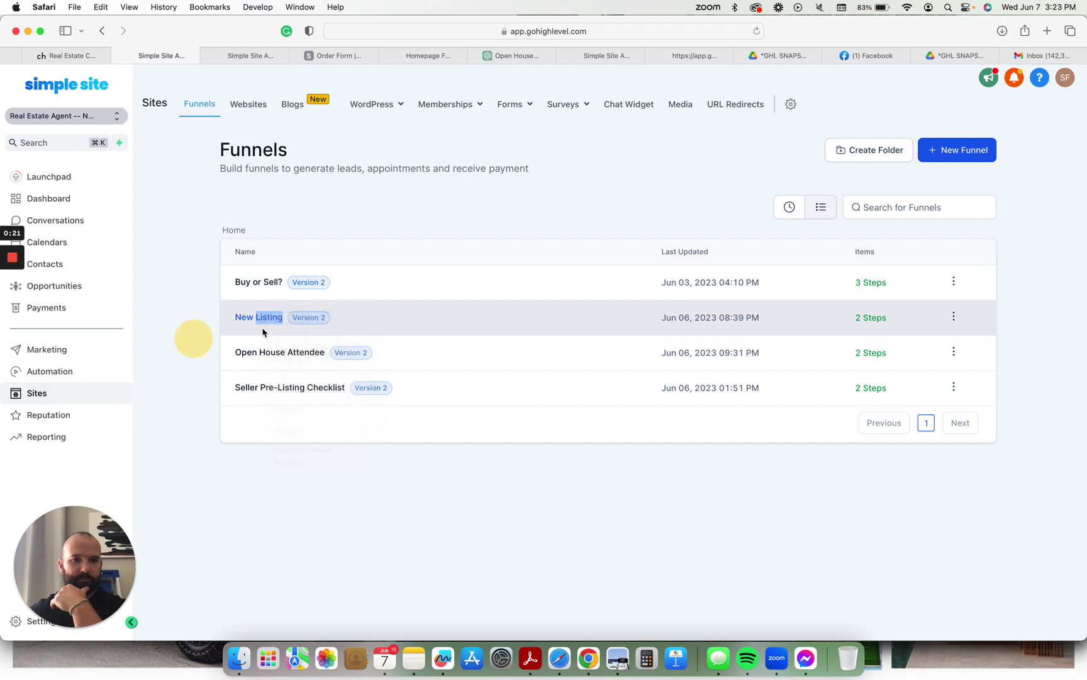
click(264, 317)
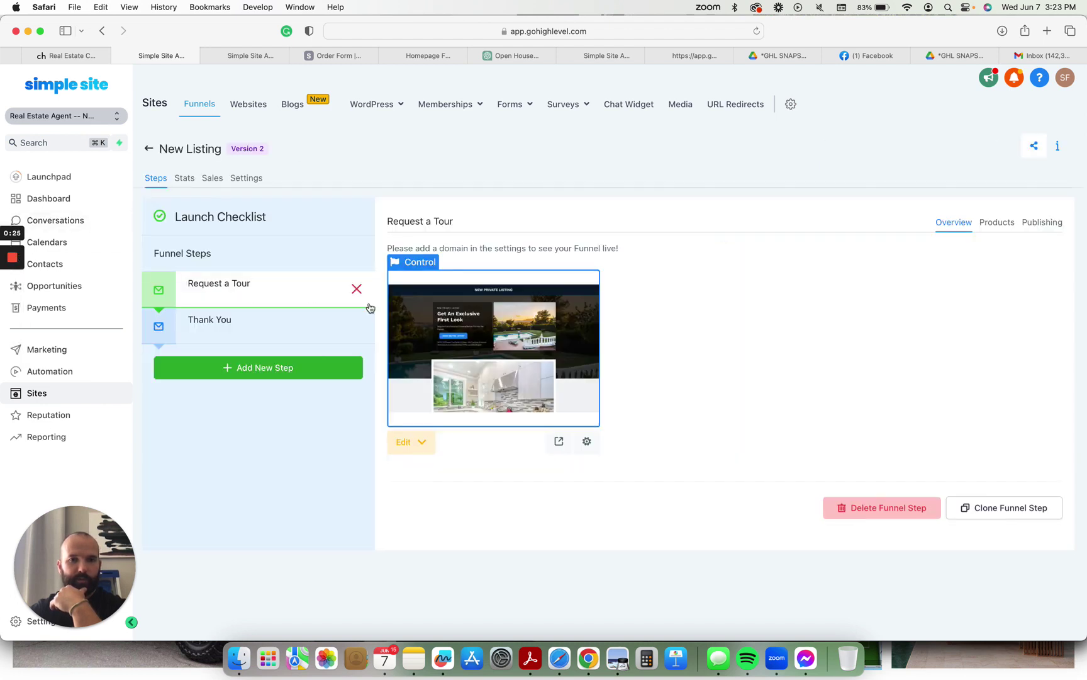
Step: Preview the Thank You and Request a Tour pages, then go back to the Funnels list
click(261, 324)
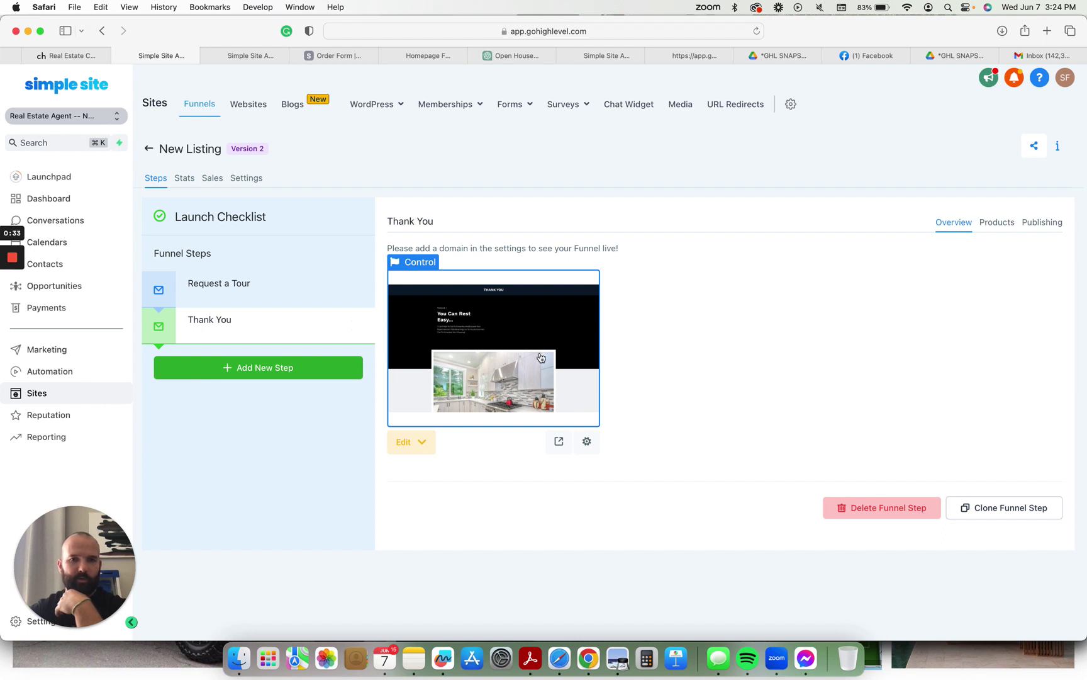
click(208, 287)
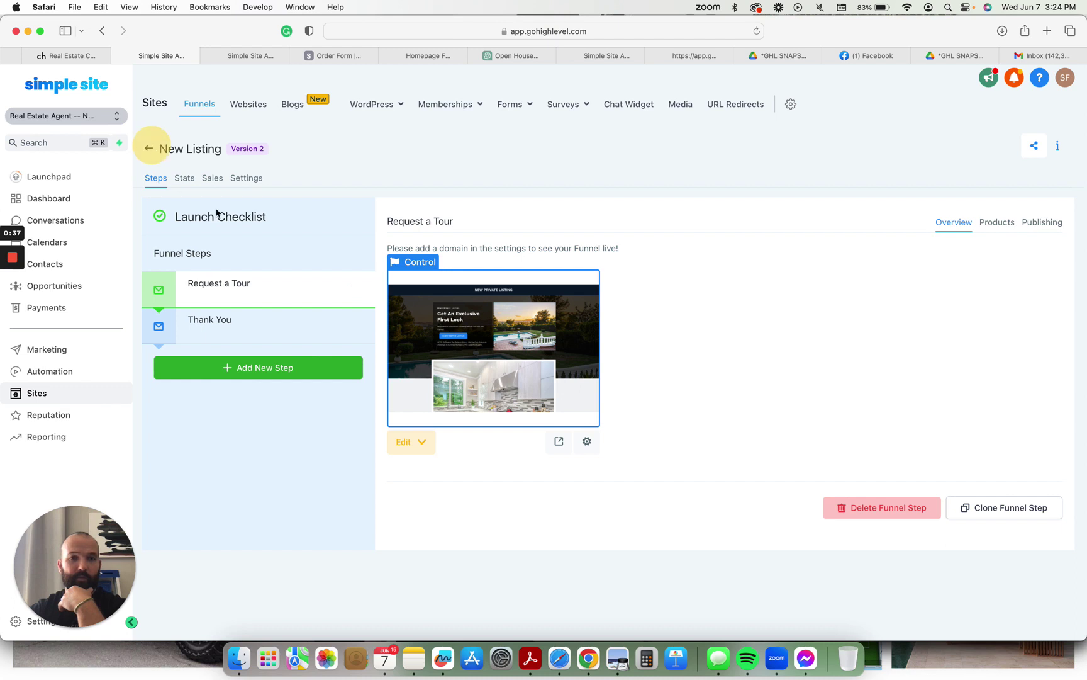
click(149, 148)
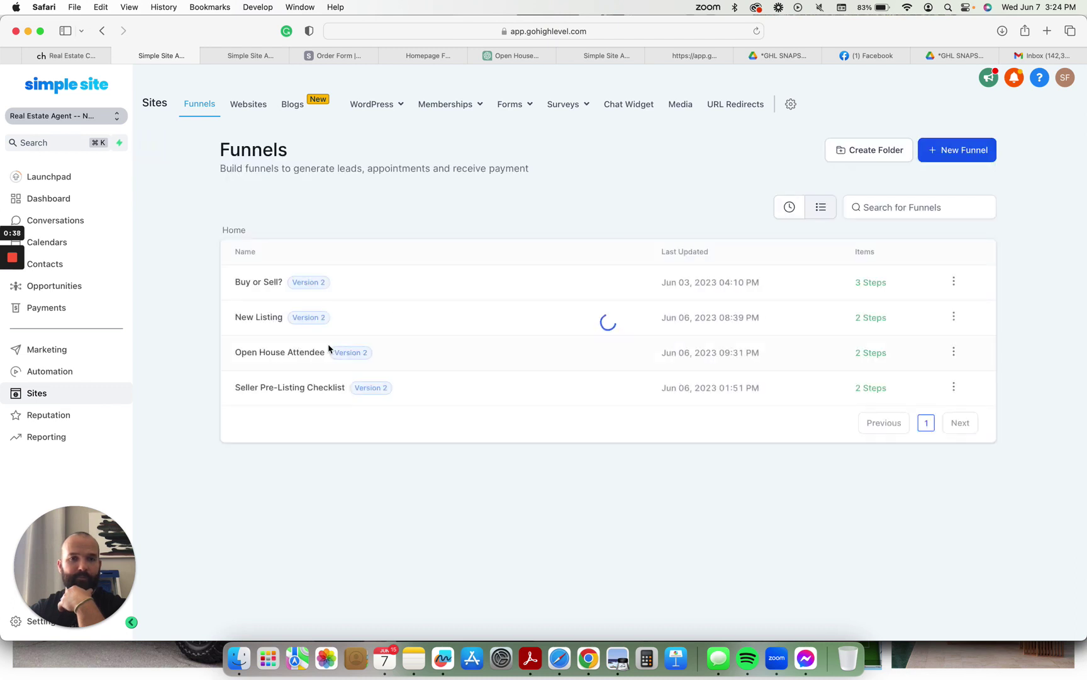
Step: Open the Buy or Sell? funnel and show its first page live in a new browser tab
click(954, 318)
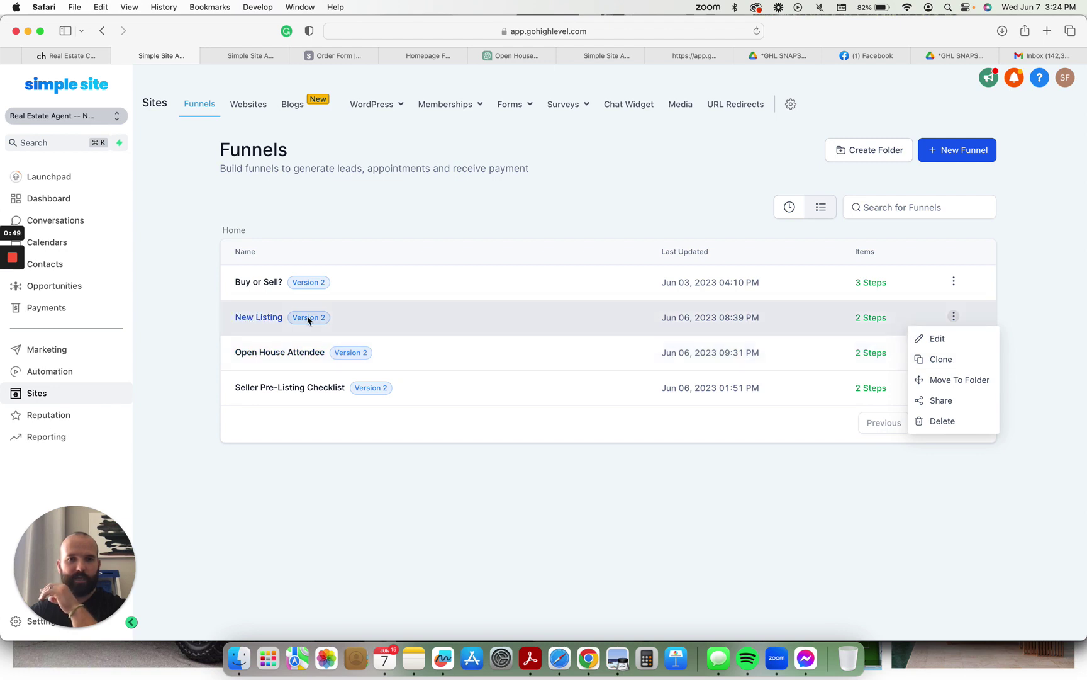
click(264, 283)
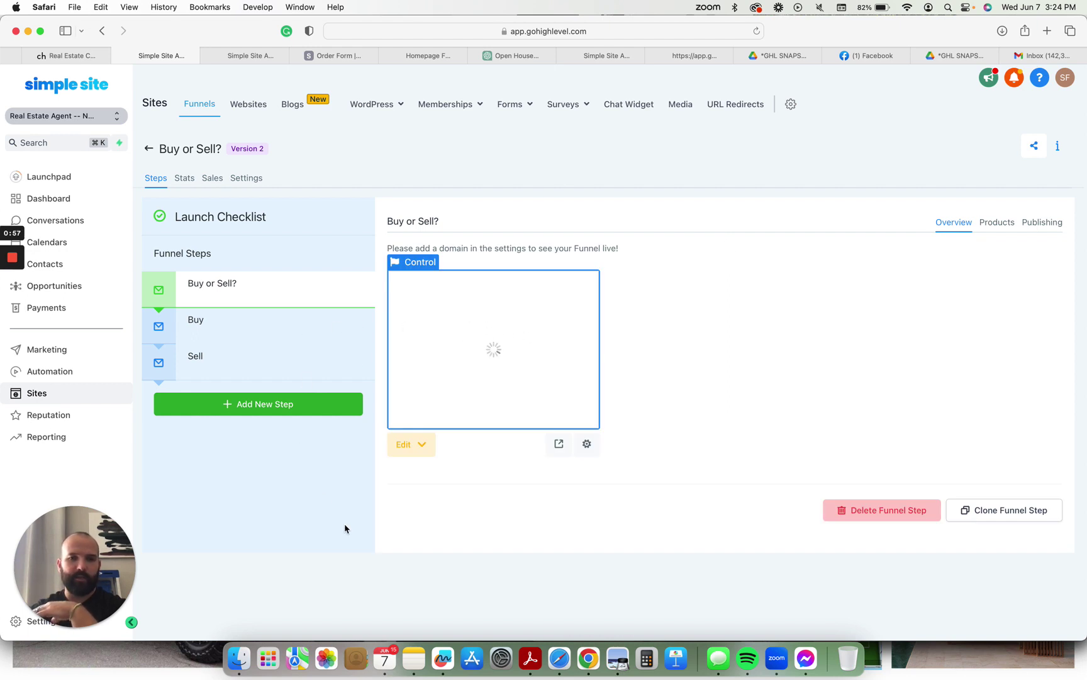
click(558, 445)
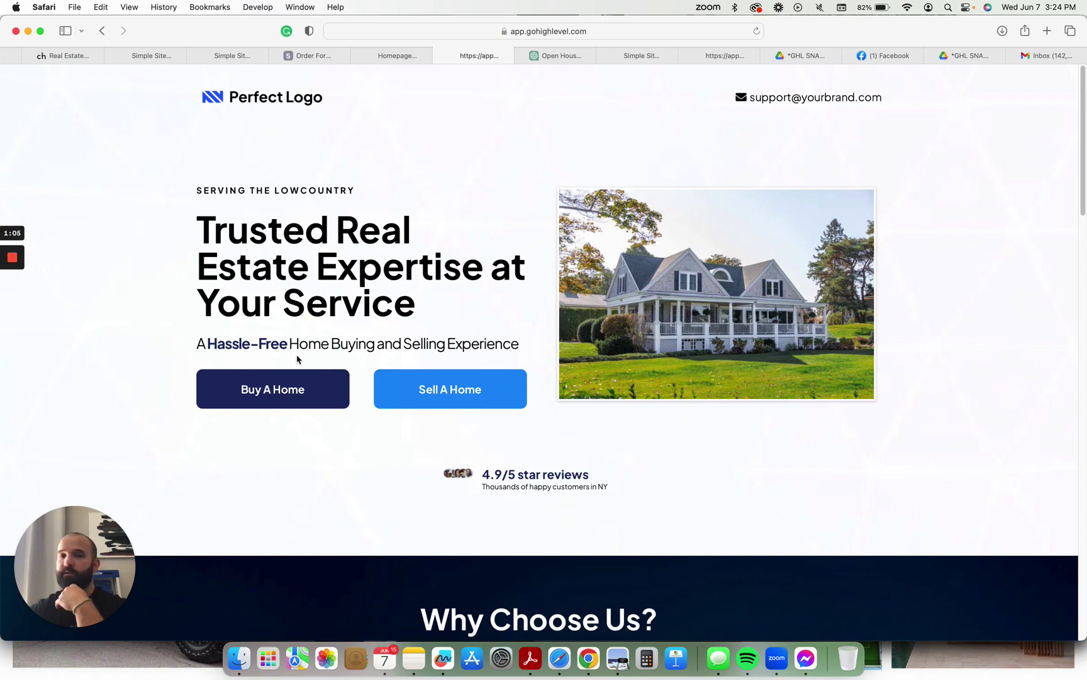
Step: Scroll through the Buy or Sell? landing page, then switch back to the funnel's steps in Simple Site
scroll(657, 468, down, 1)
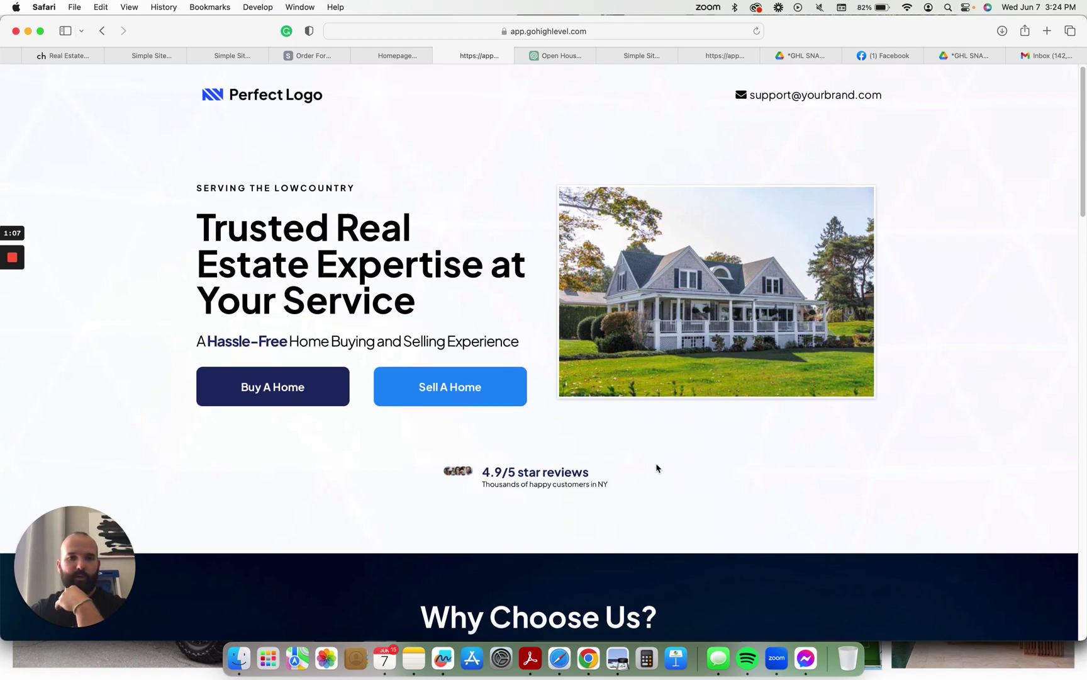
scroll(657, 468, down, 5)
scroll(510, 223, up, 5)
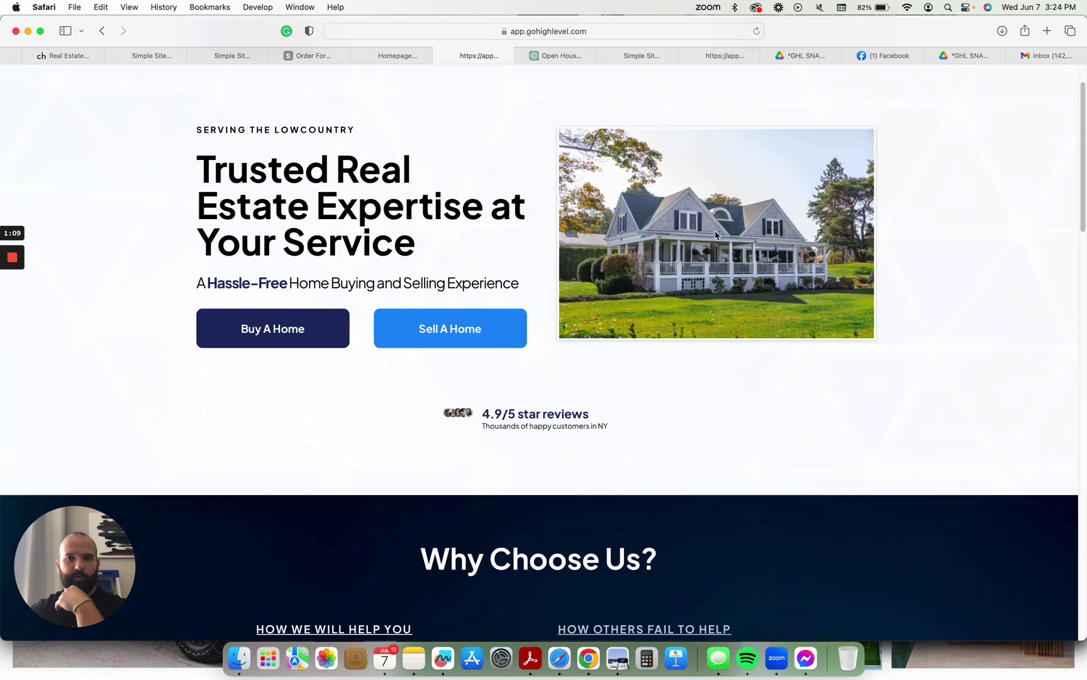
scroll(339, 116, up, 2)
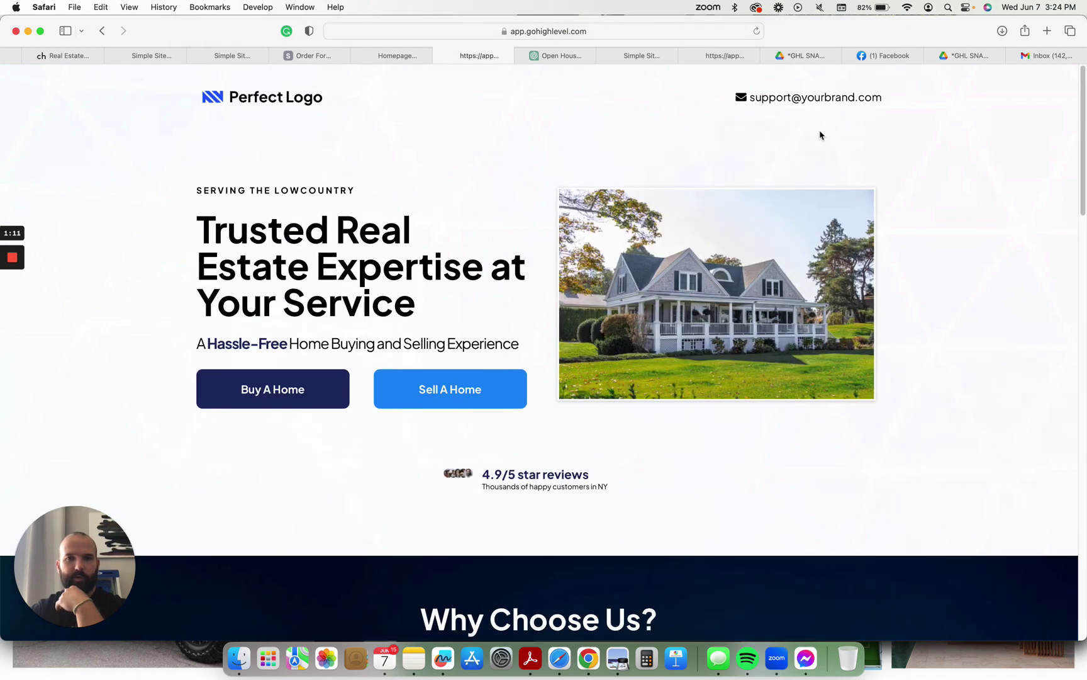
scroll(764, 433, down, 6)
scroll(765, 433, down, 2)
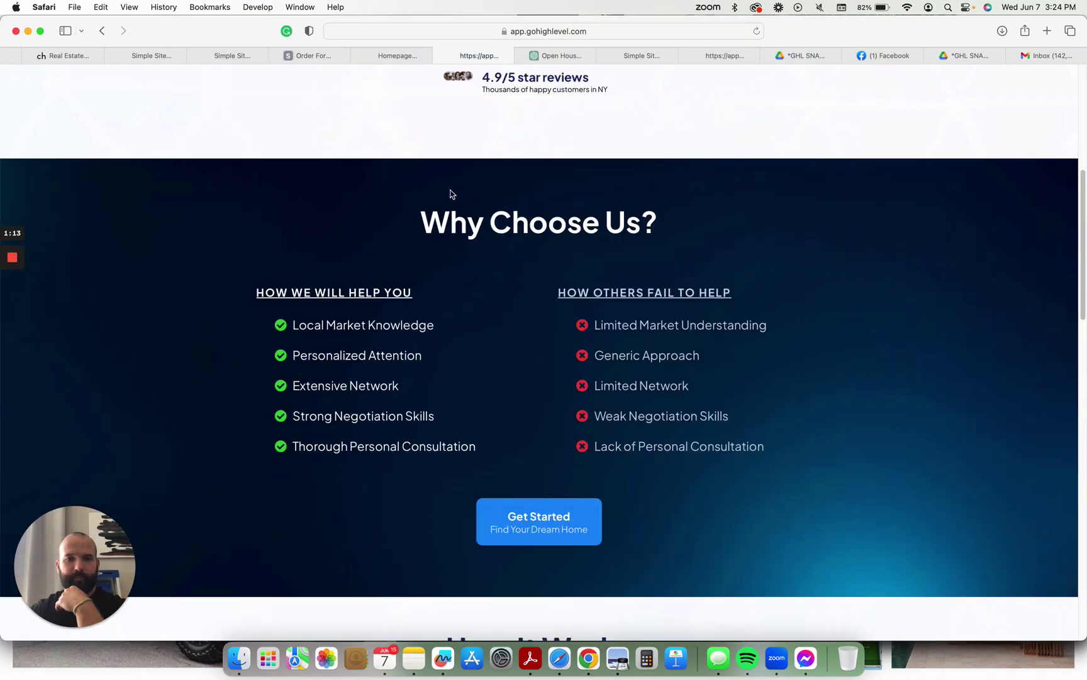
scroll(413, 416, down, 10)
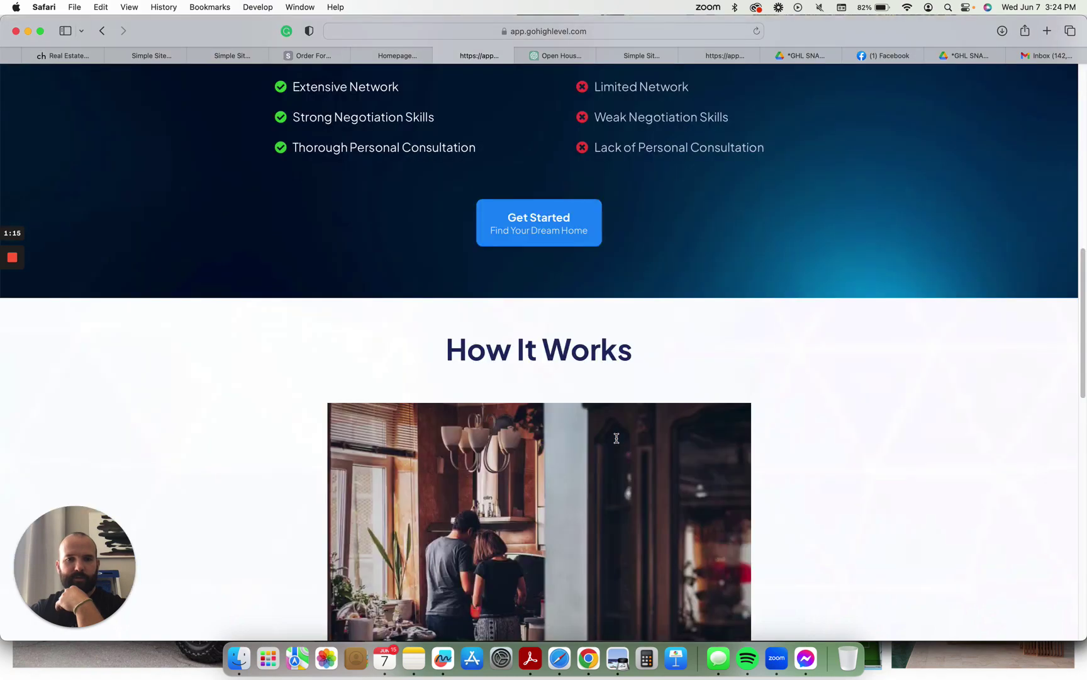
scroll(623, 432, down, 6)
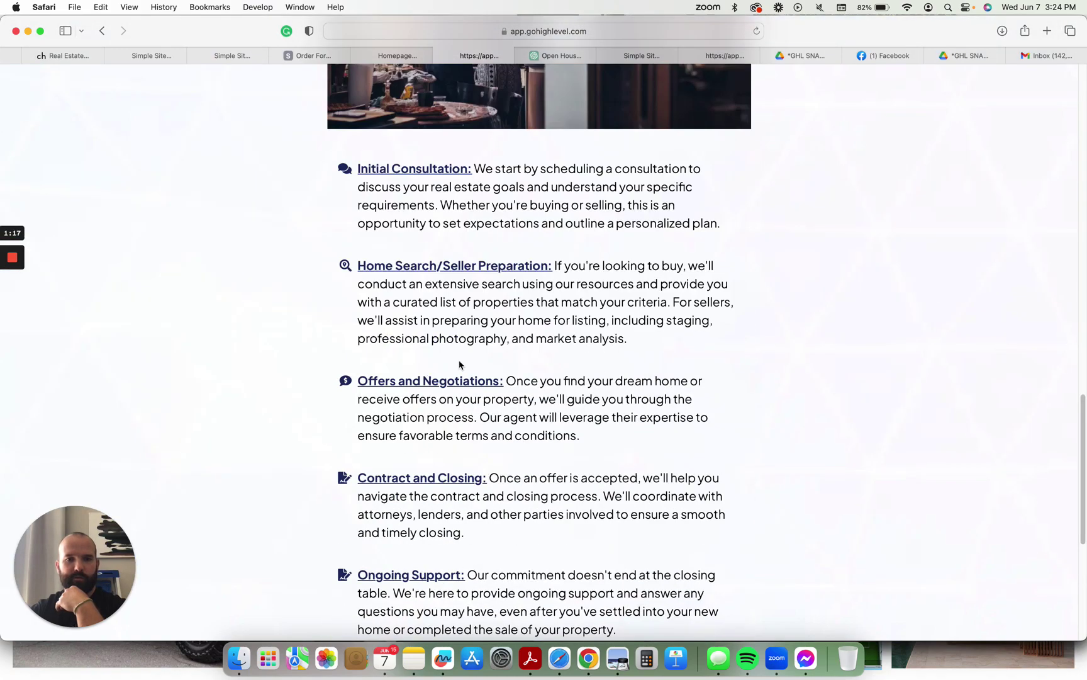
scroll(599, 472, down, 7)
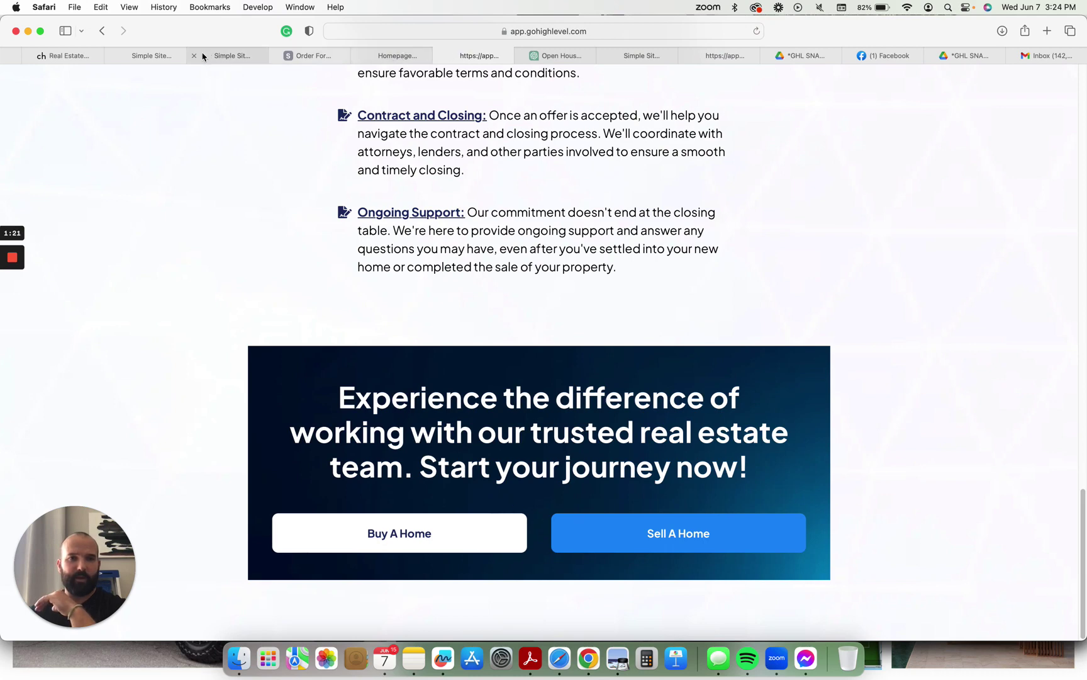
click(179, 56)
Step: Preview the Buy and Sell step pages, then return to the Funnels list
click(245, 320)
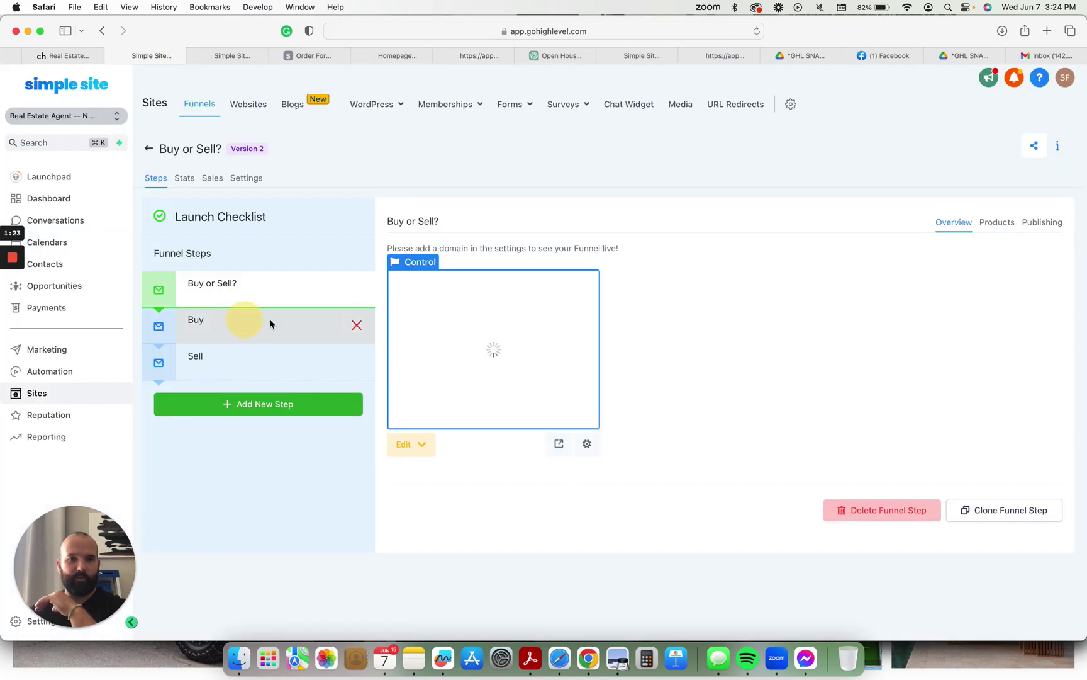
click(231, 357)
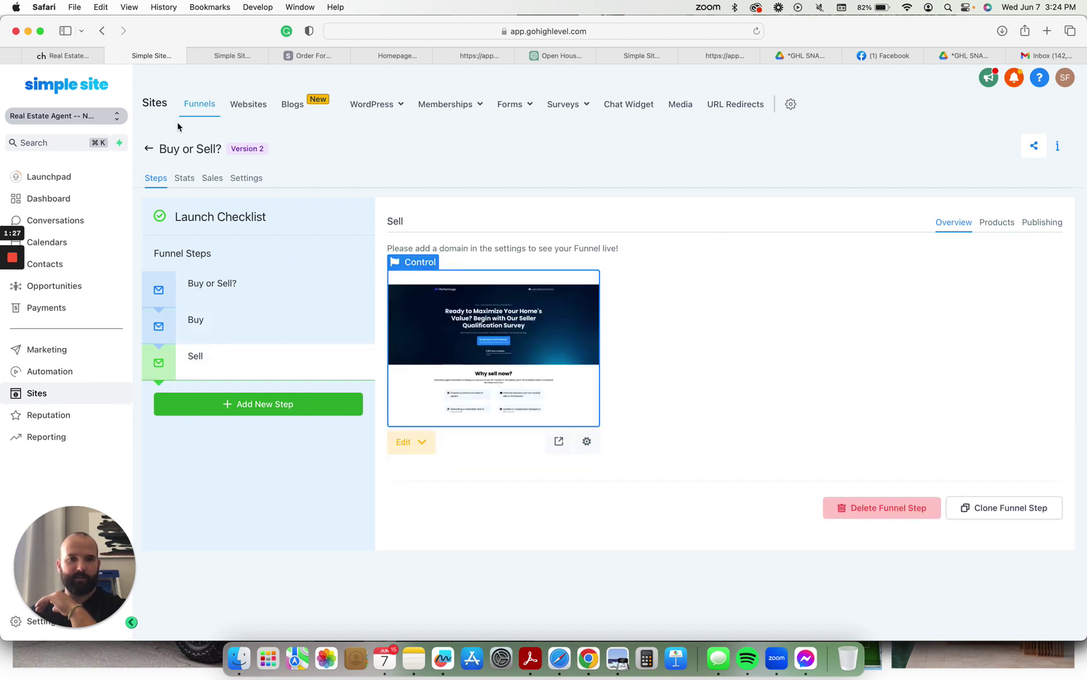
click(149, 148)
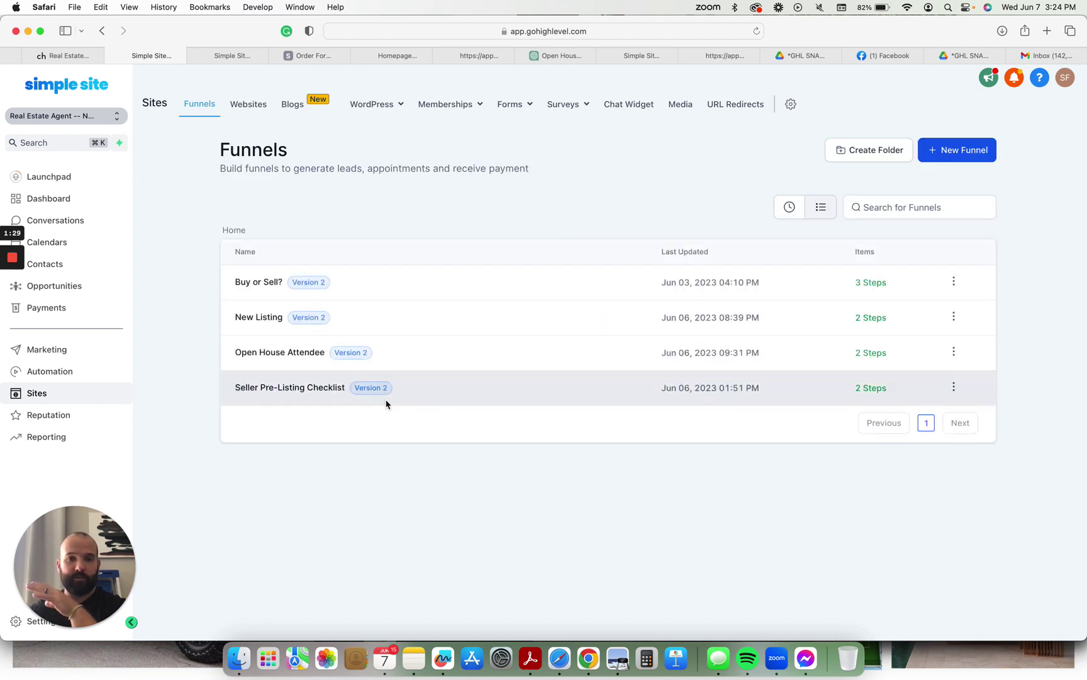
Step: Open the Open House Attendee funnel's OPEN HOUSE page live in a new tab
click(310, 352)
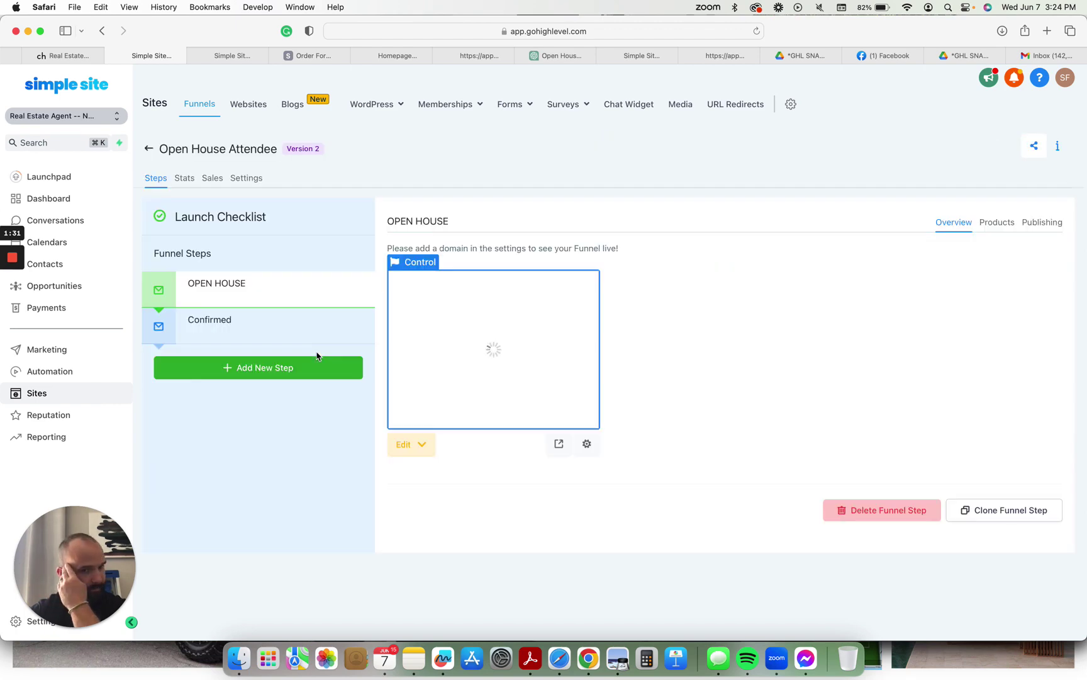
click(558, 443)
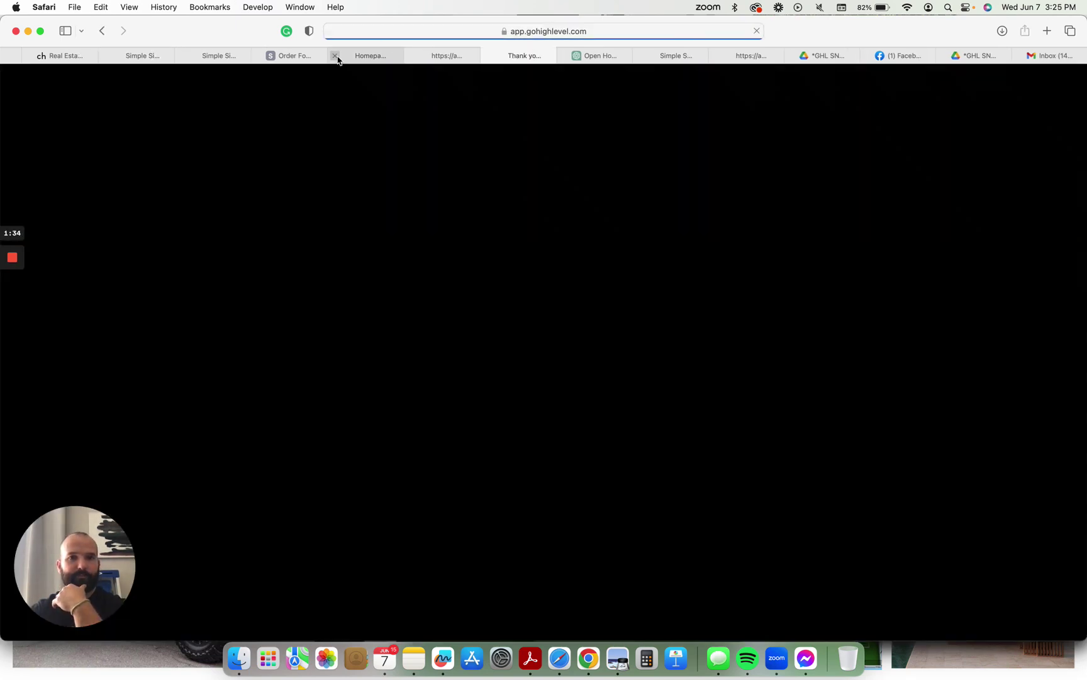
click(335, 55)
Step: Scroll the open house check-in page past its form to the 4.5 rating, testimonial and map
click(337, 58)
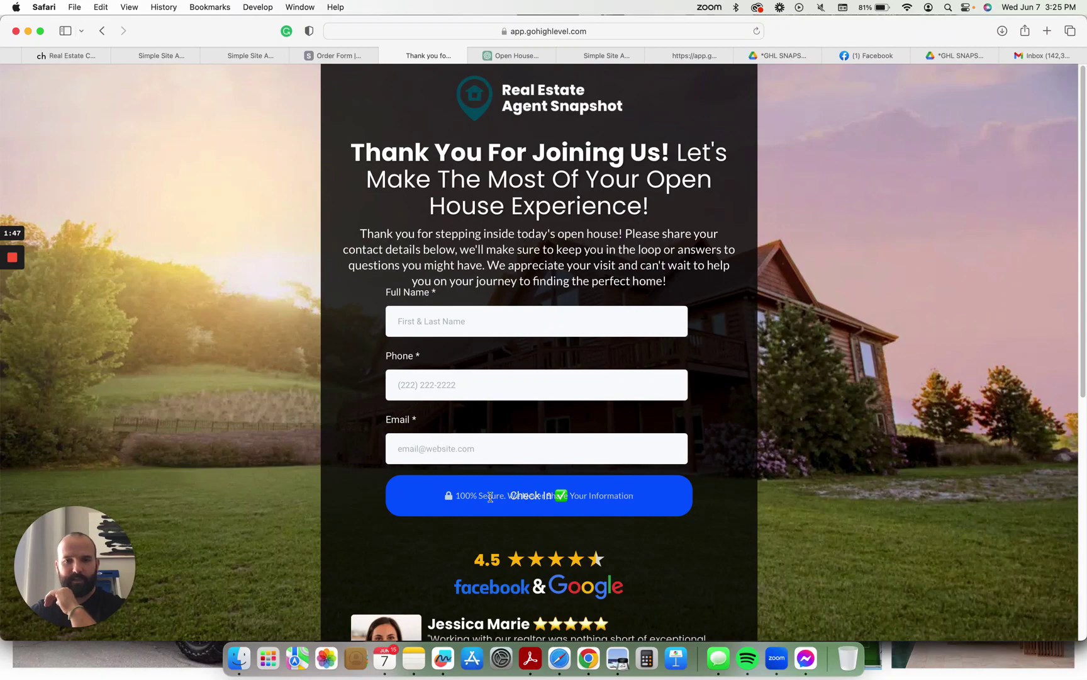
drag(465, 497, 707, 497)
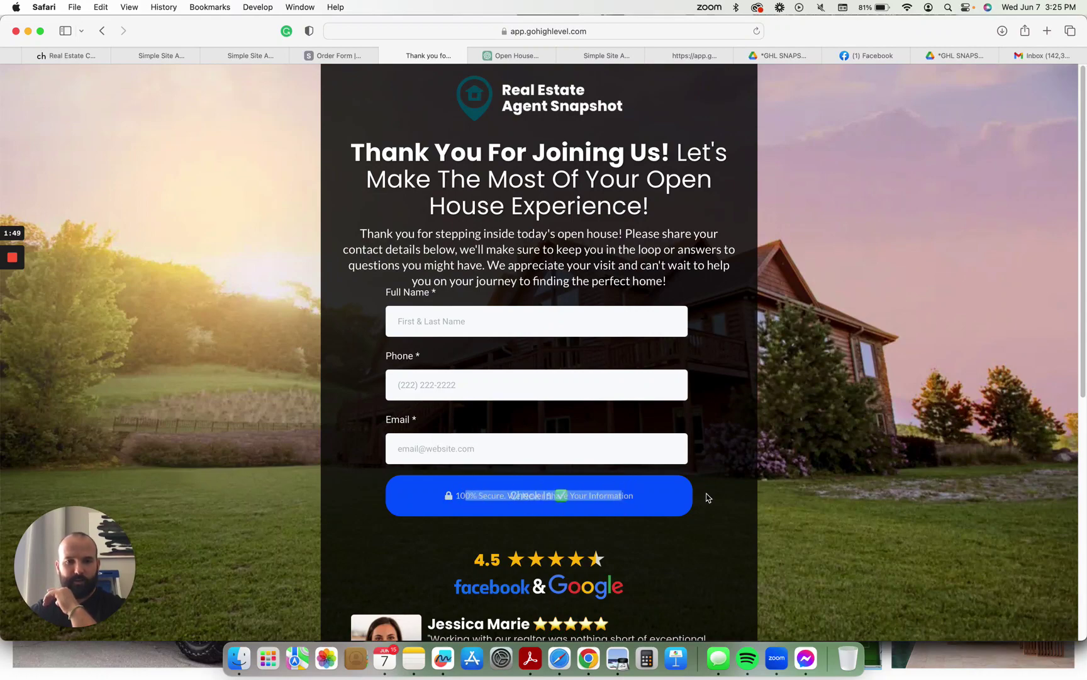
click(741, 481)
scroll(743, 481, down, 2)
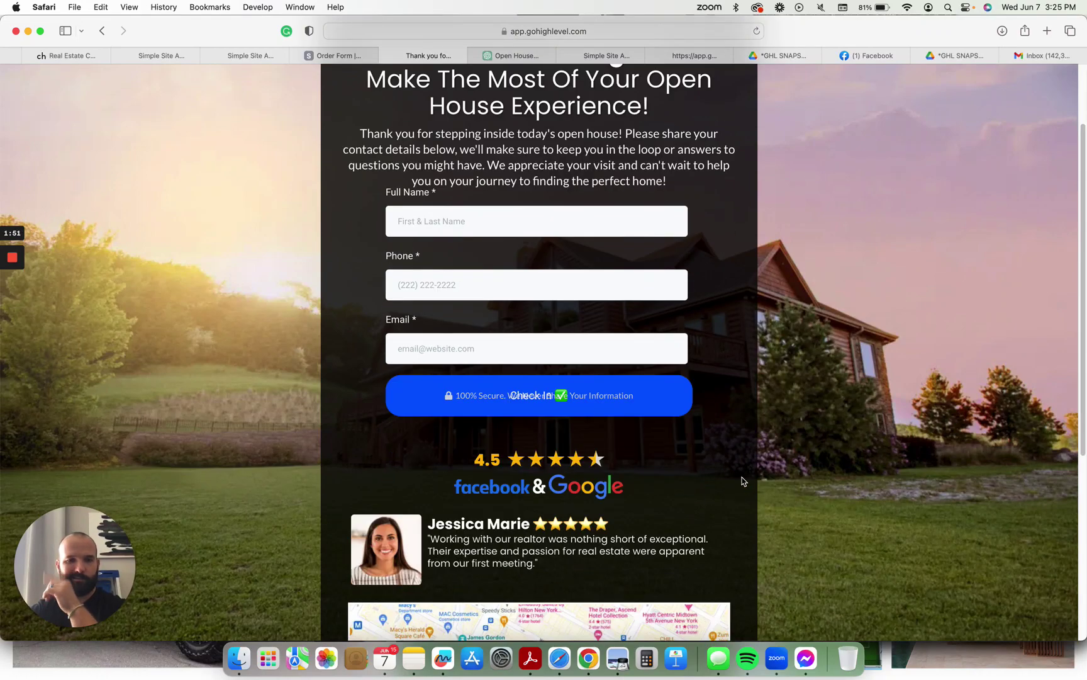
scroll(742, 482, down, 6)
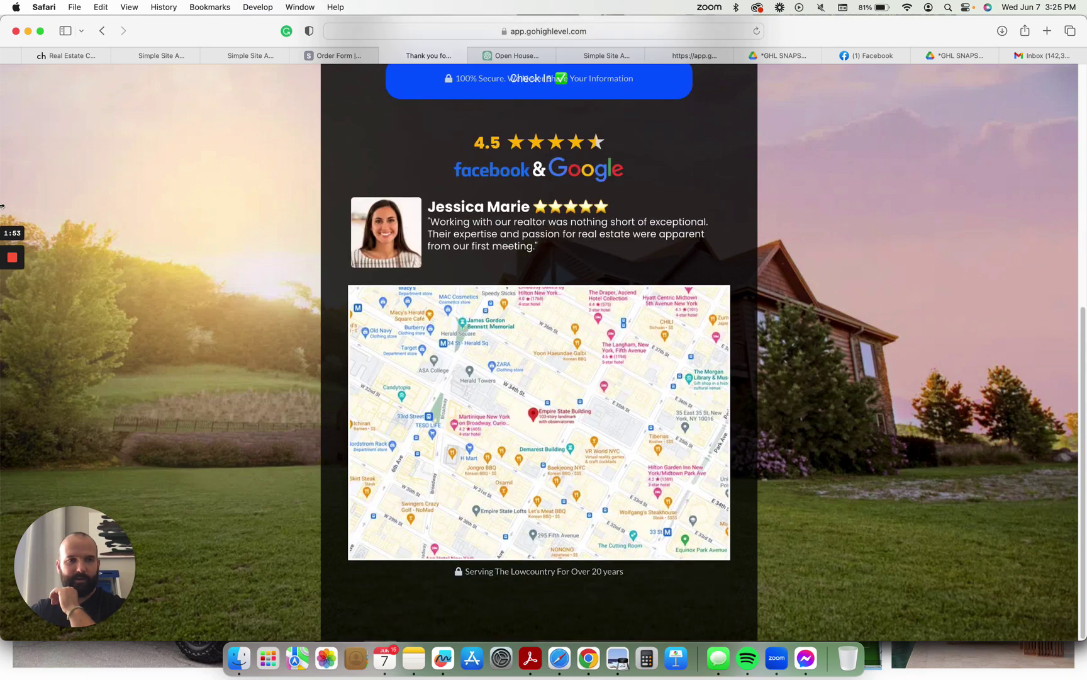
click(17, 307)
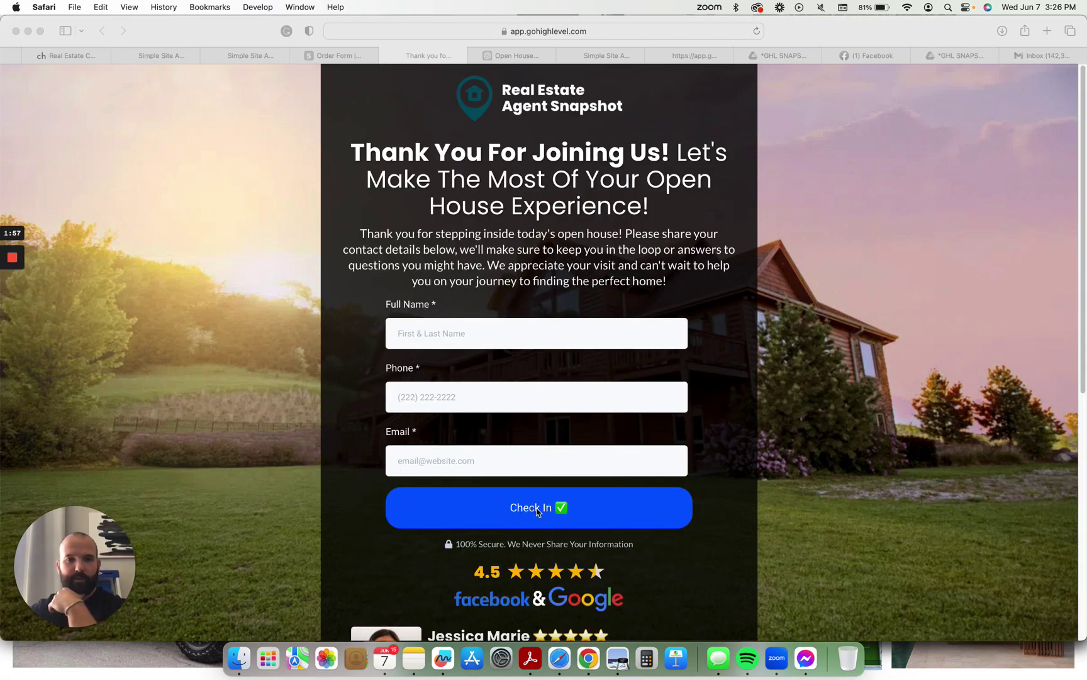
scroll(631, 482, down, 3)
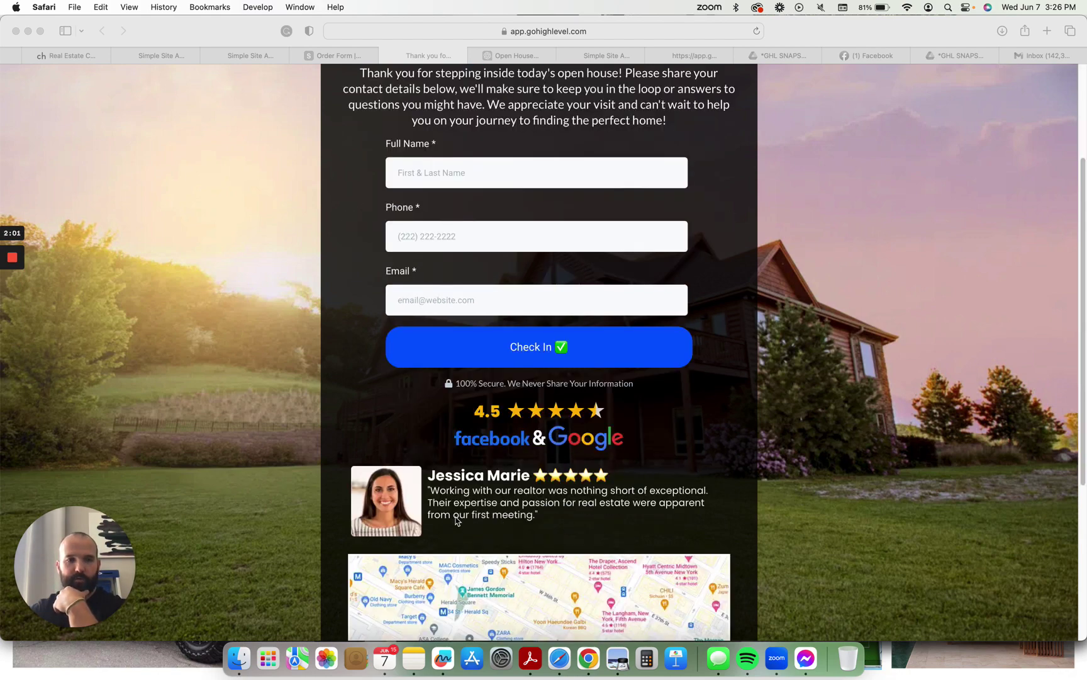
scroll(638, 517, down, 5)
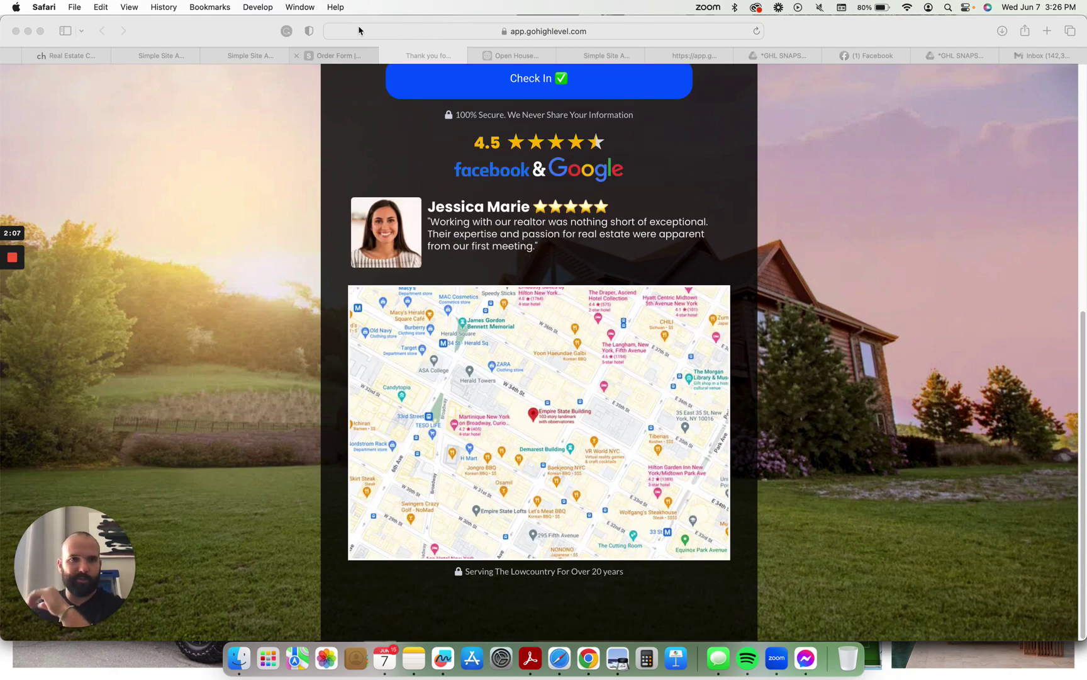
Step: Review the Confirmed Clone page from the editor's Pages list, then return to the OPEN HOUSE and Confirmed steps
click(172, 59)
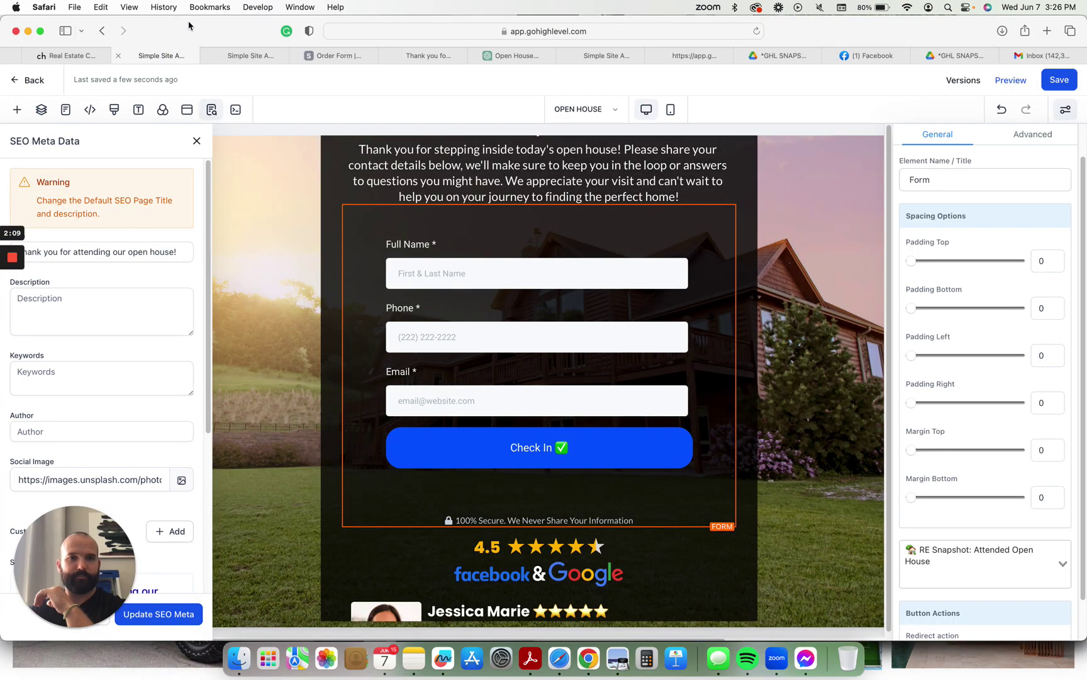
click(613, 112)
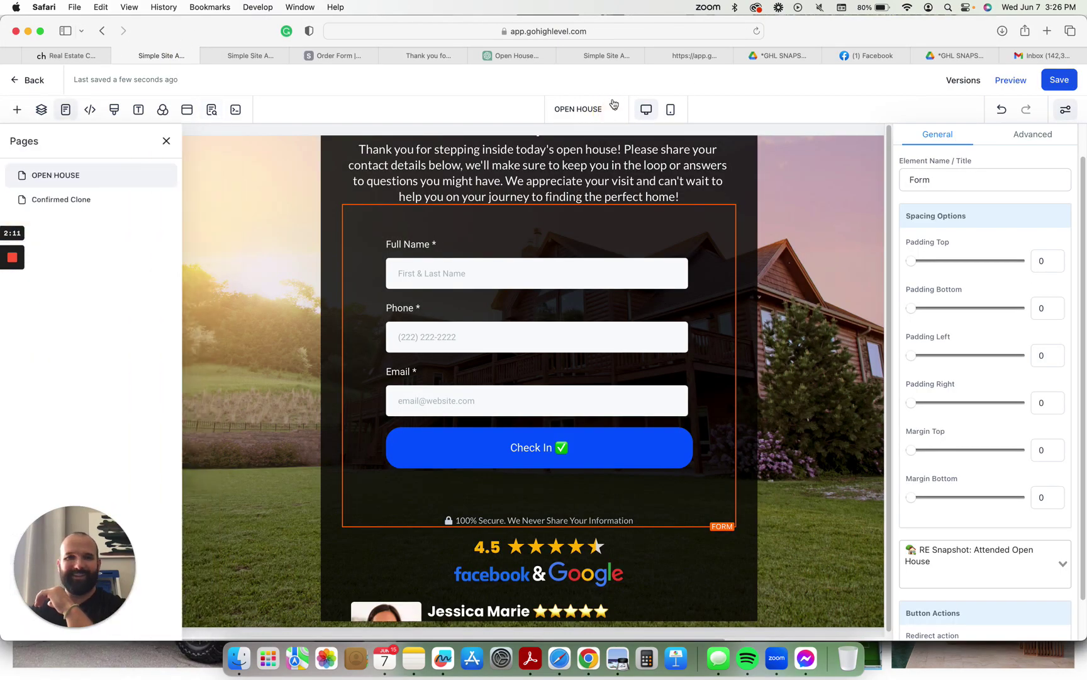
click(70, 199)
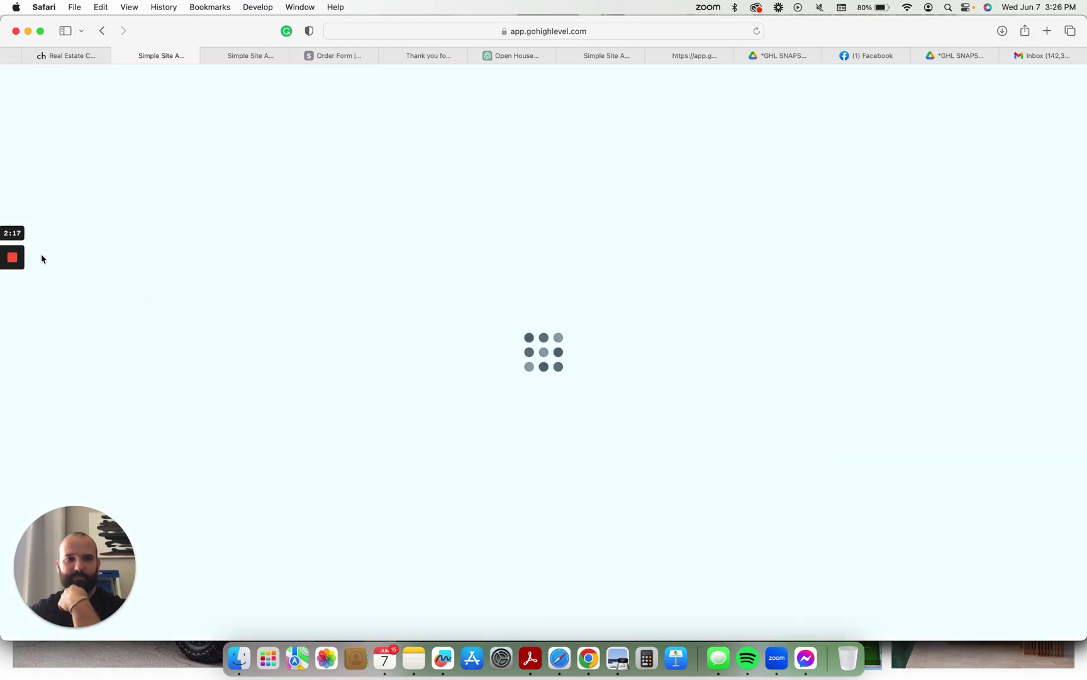
mouse_move(12, 265)
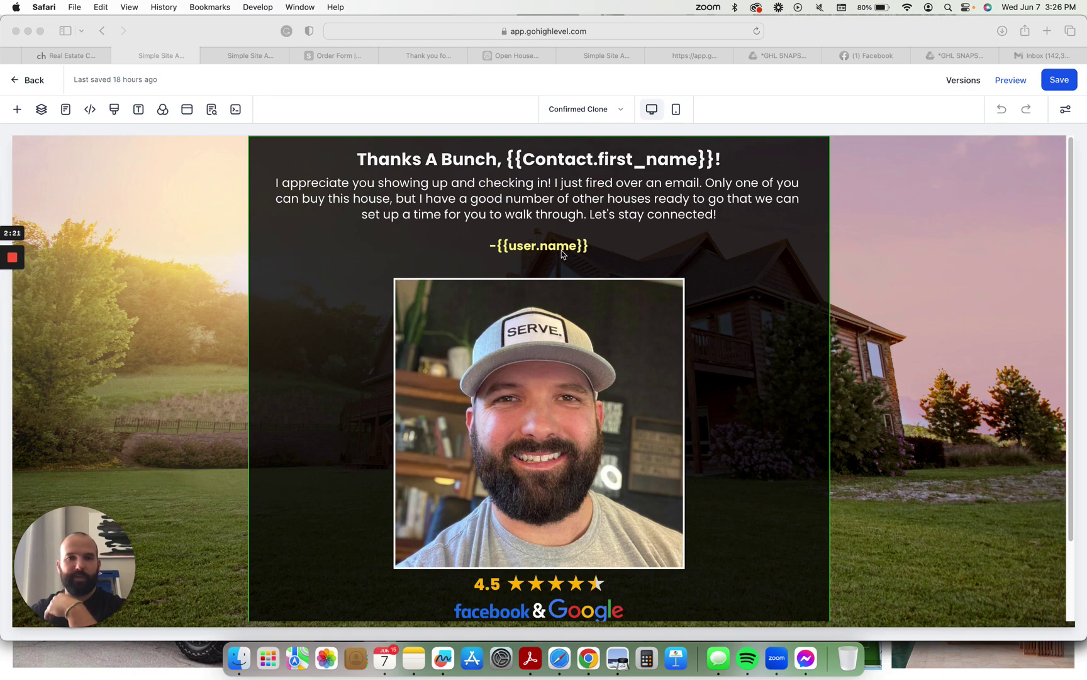
scroll(518, 247, down, 3)
scroll(554, 440, up, 3)
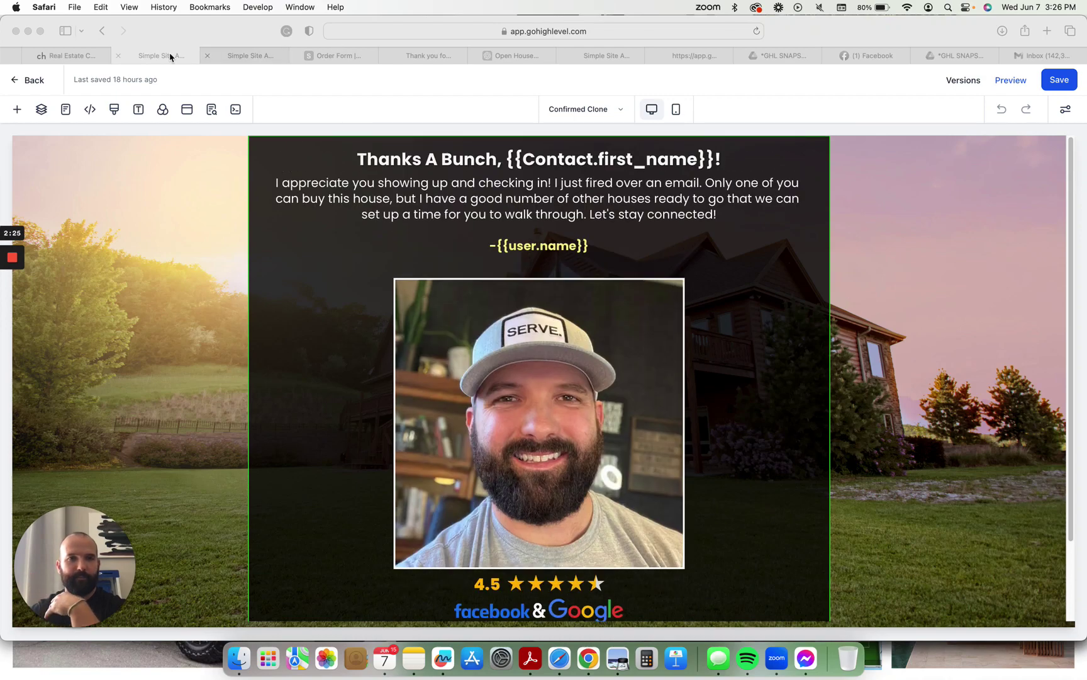
click(31, 85)
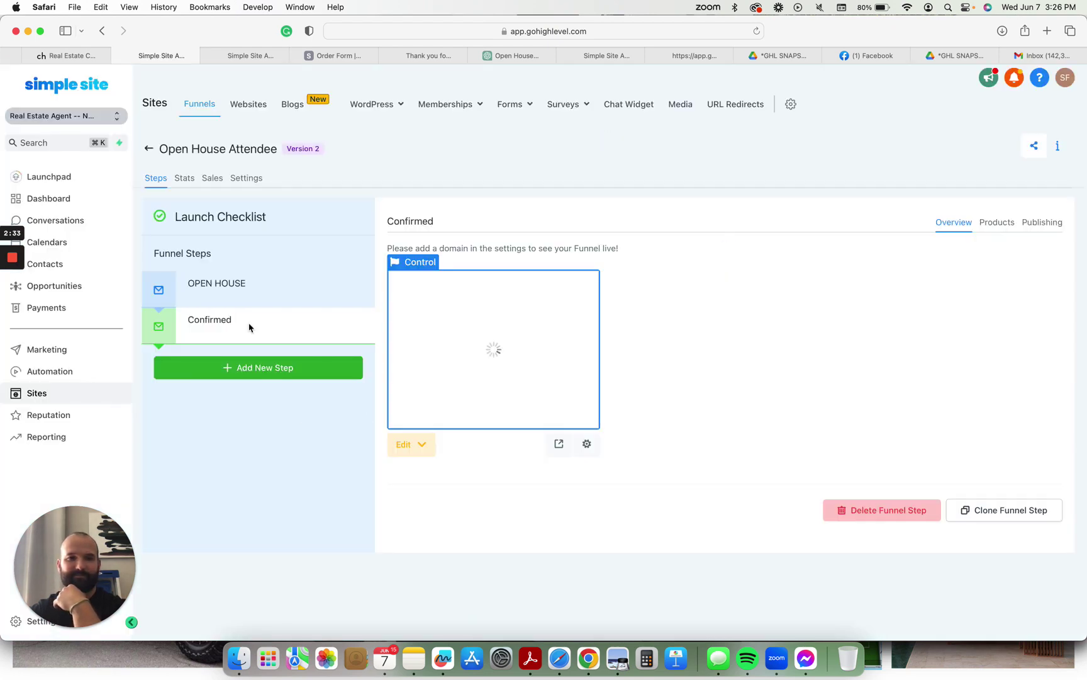
Step: Go back to Funnels, open Seller Pre-Listing Checklist, and show its Confirmation Page step
click(147, 150)
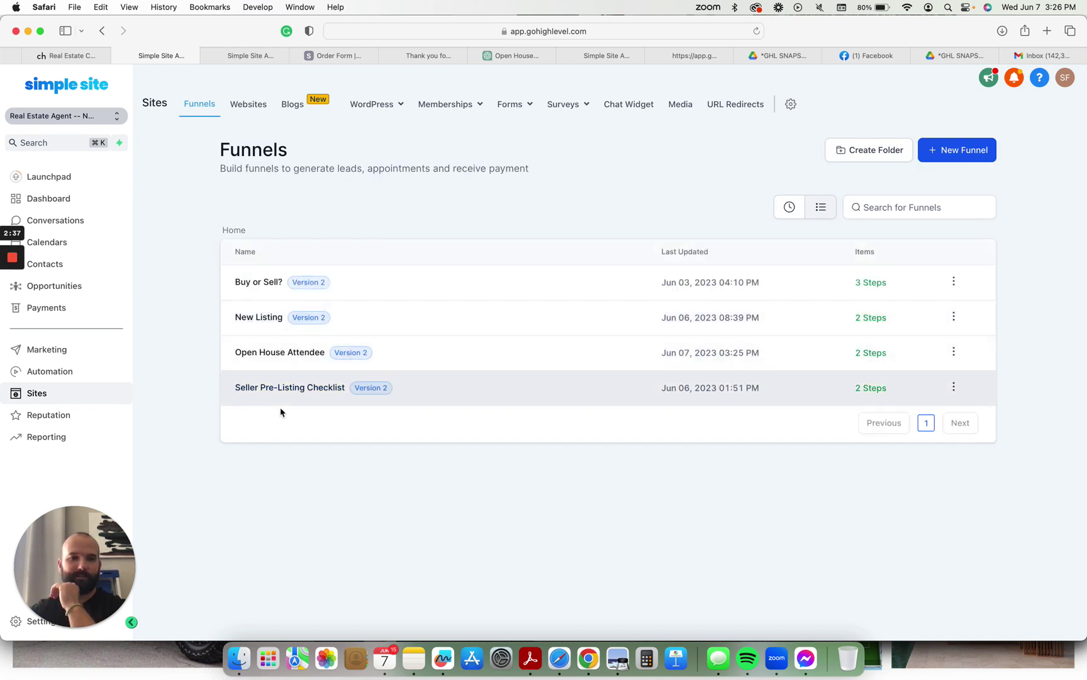
click(295, 391)
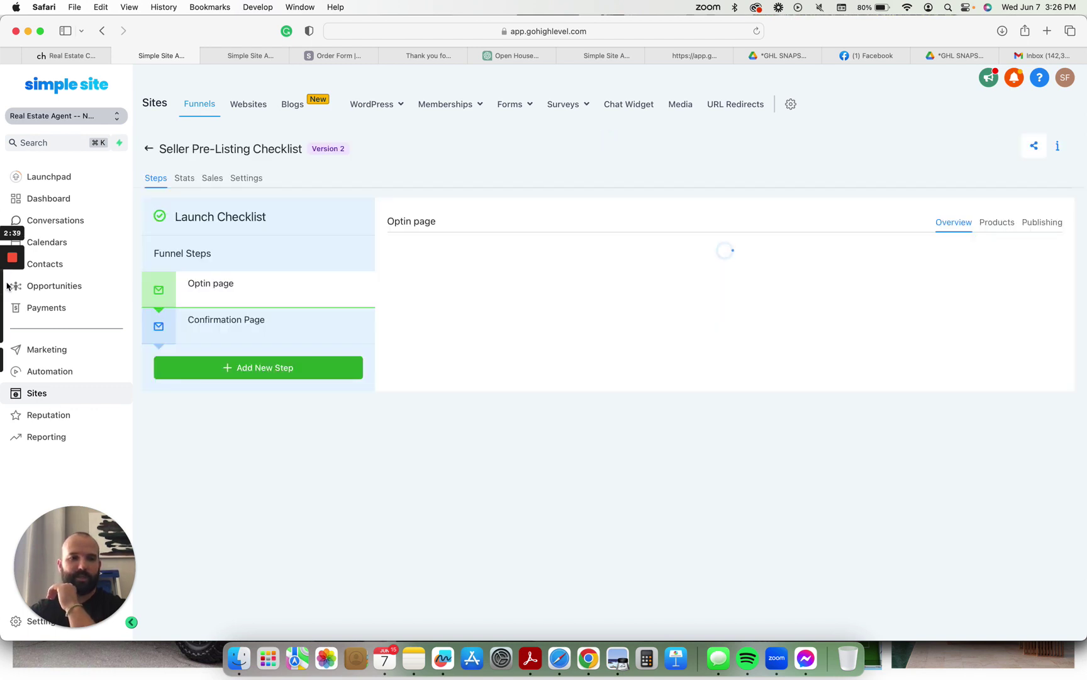
click(14, 307)
click(17, 308)
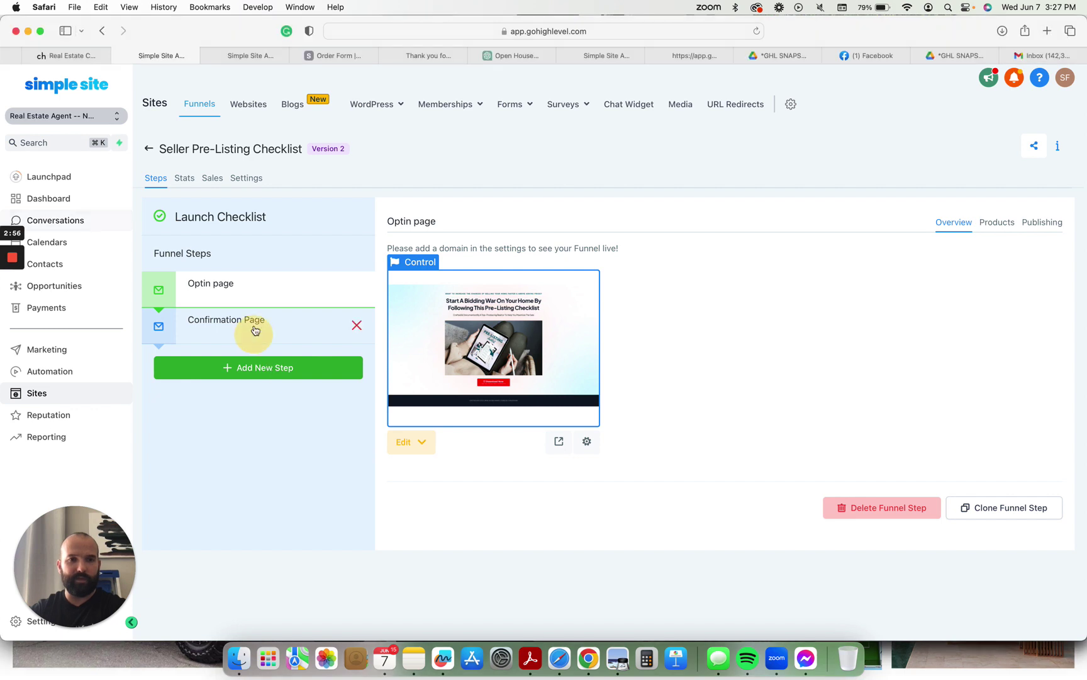
click(251, 325)
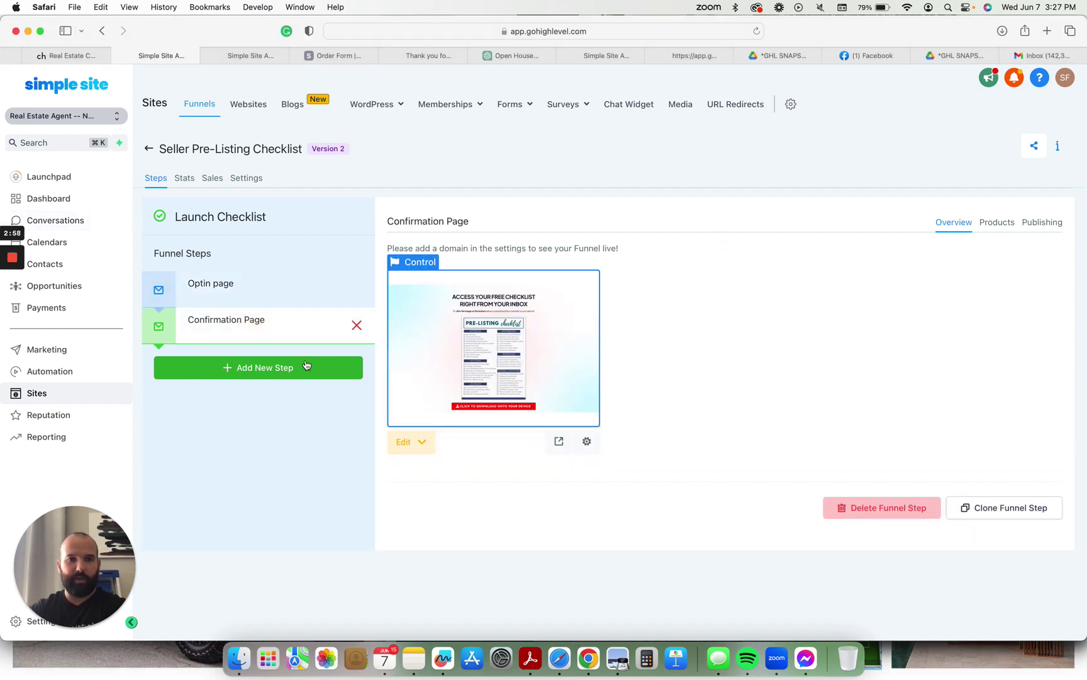
Step: Preview the confirmation page live and open the full Pre-Listing Checklist image, zoomed out to fit
click(559, 442)
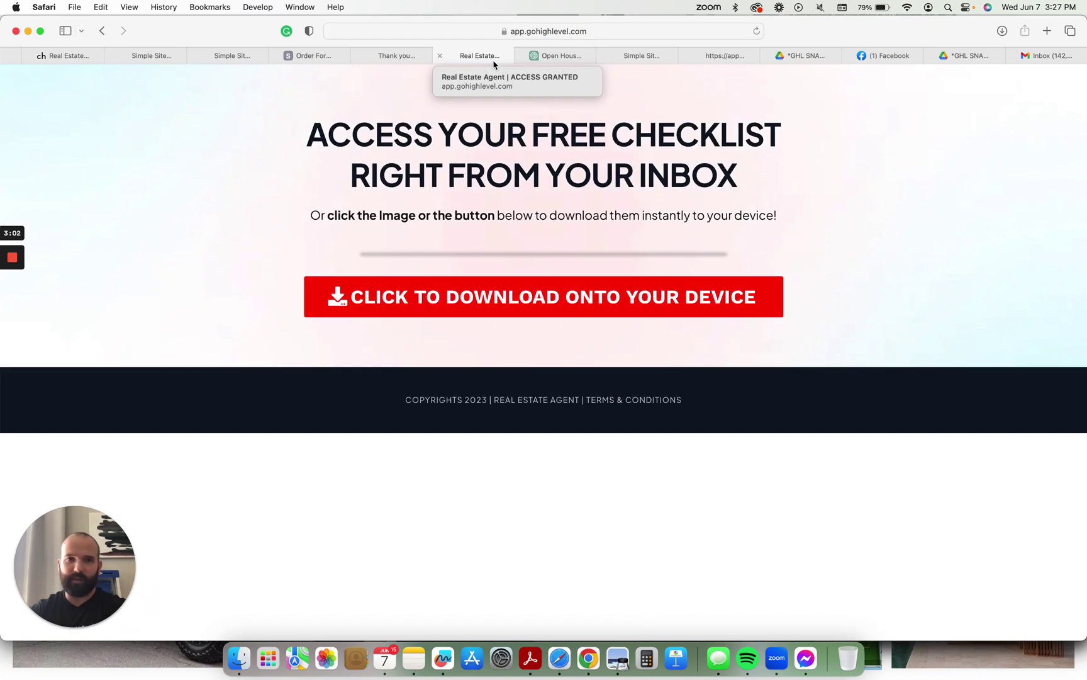
scroll(811, 258, down, 3)
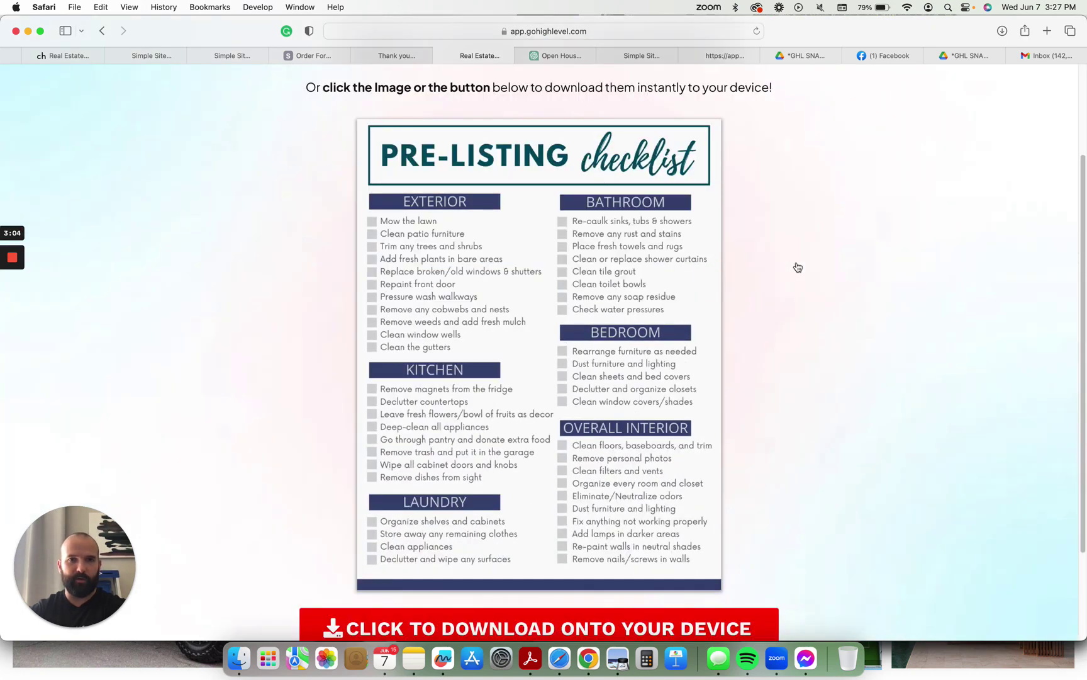
click(580, 375)
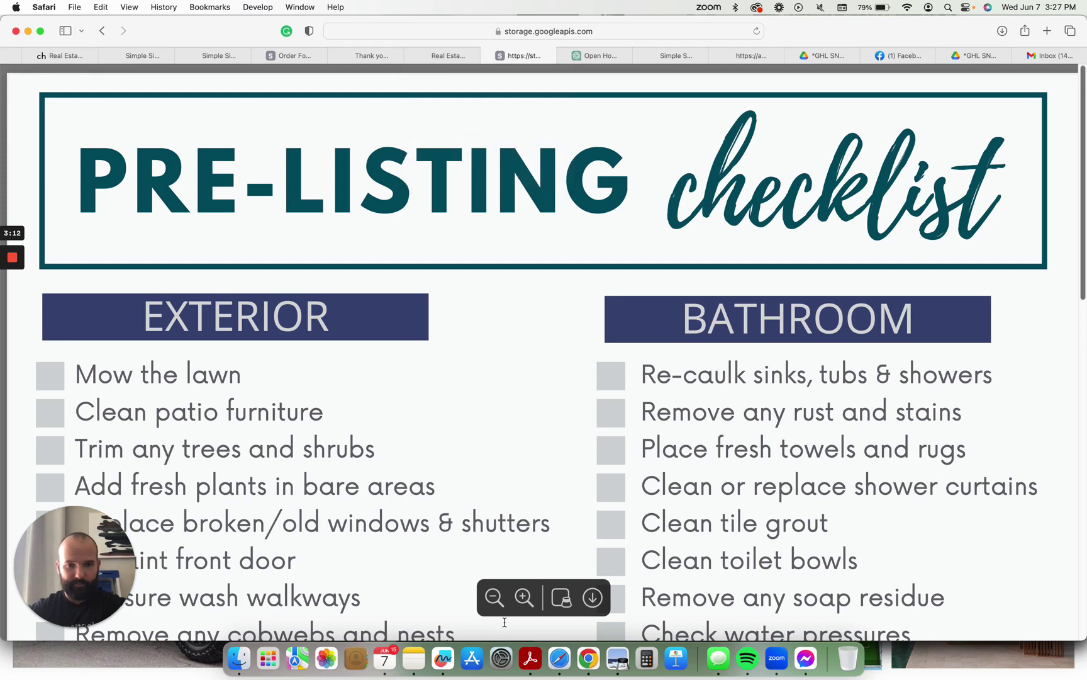
click(494, 596)
click(494, 597)
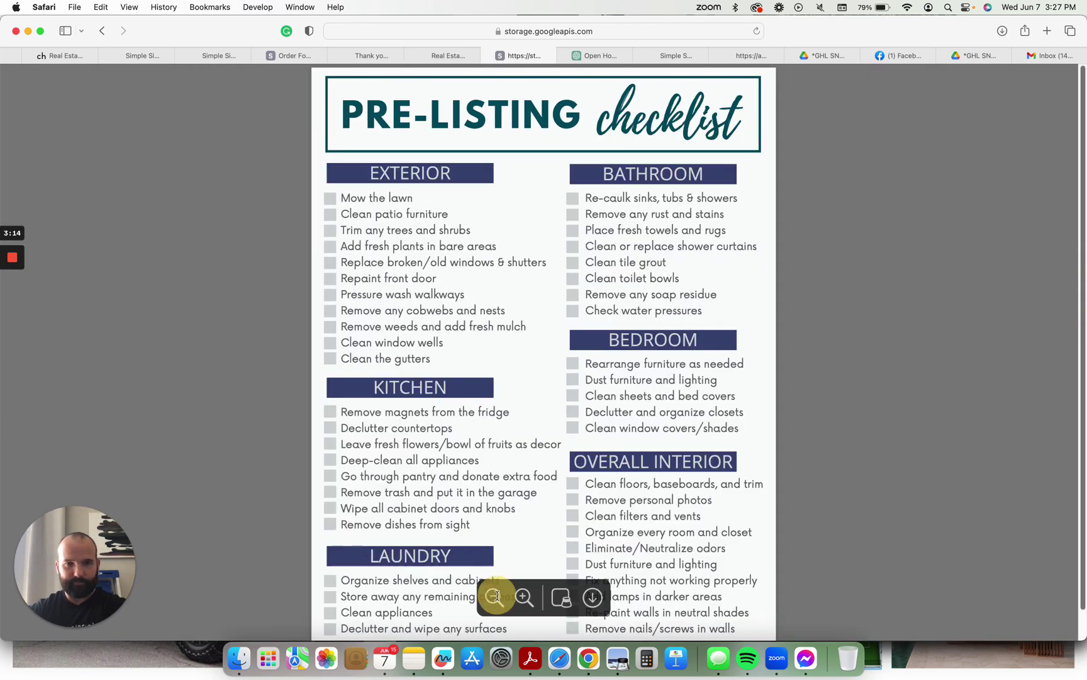
scroll(579, 462, down, 2)
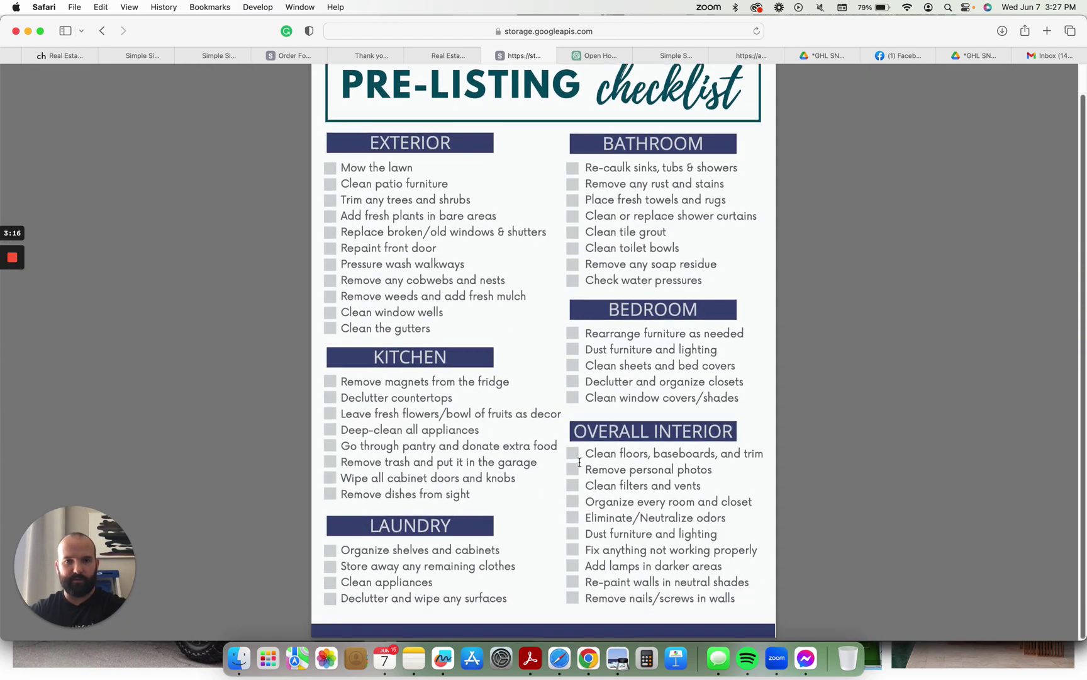
scroll(571, 465, up, 2)
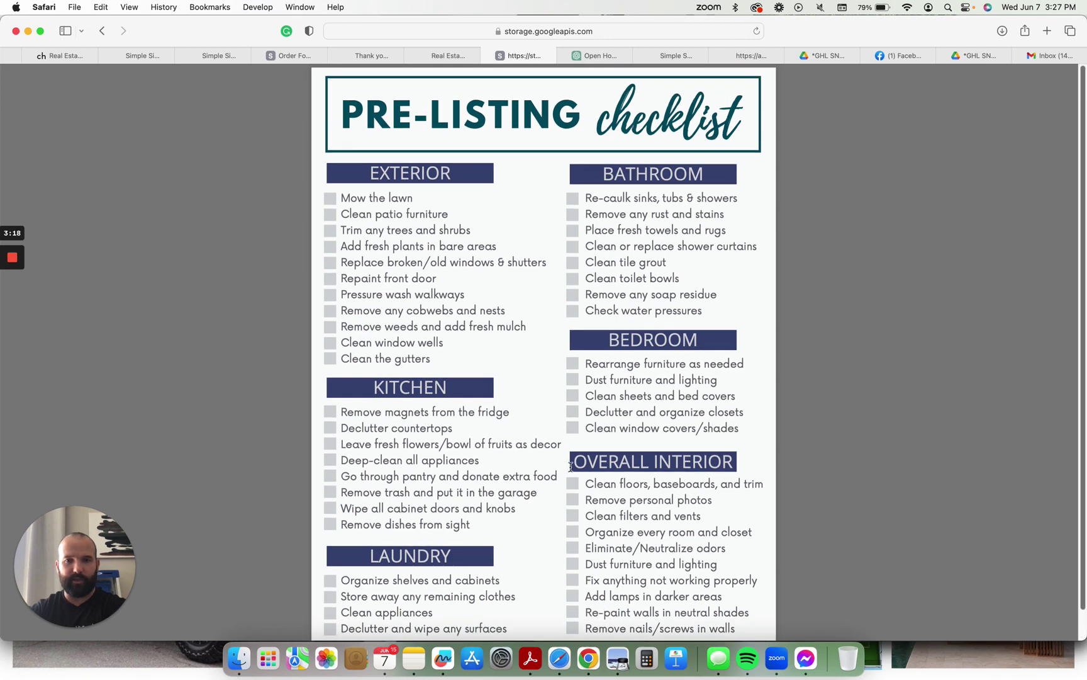
Step: Switch back through the browser tabs to the Seller Pre-Listing Checklist funnel's Confirmation Page step
click(366, 54)
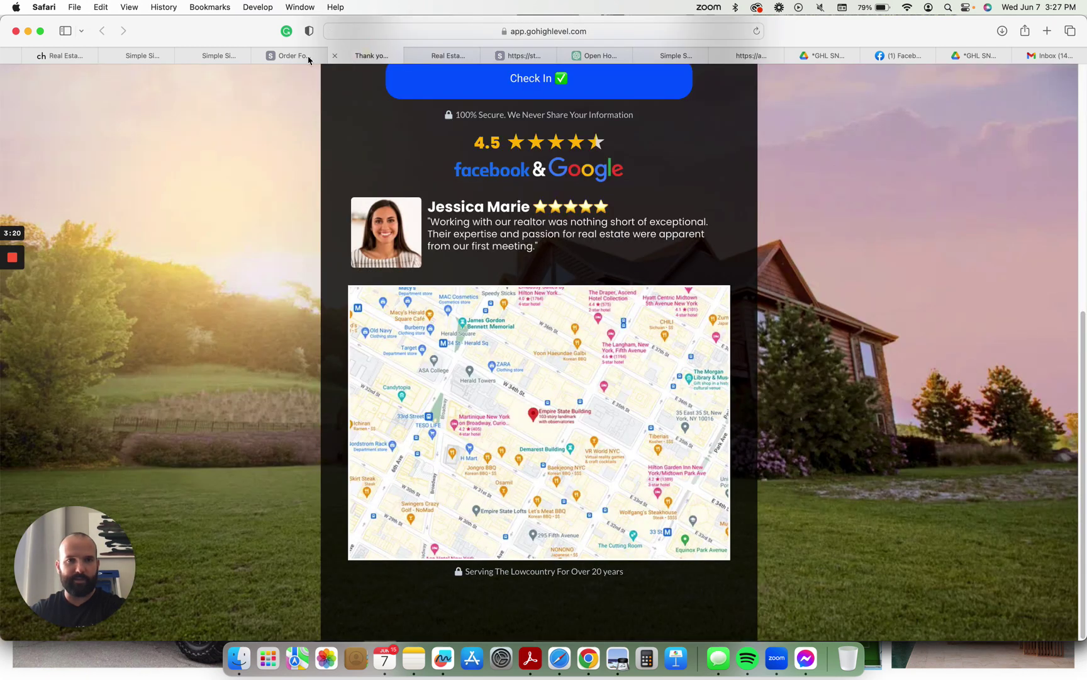
click(218, 55)
click(149, 55)
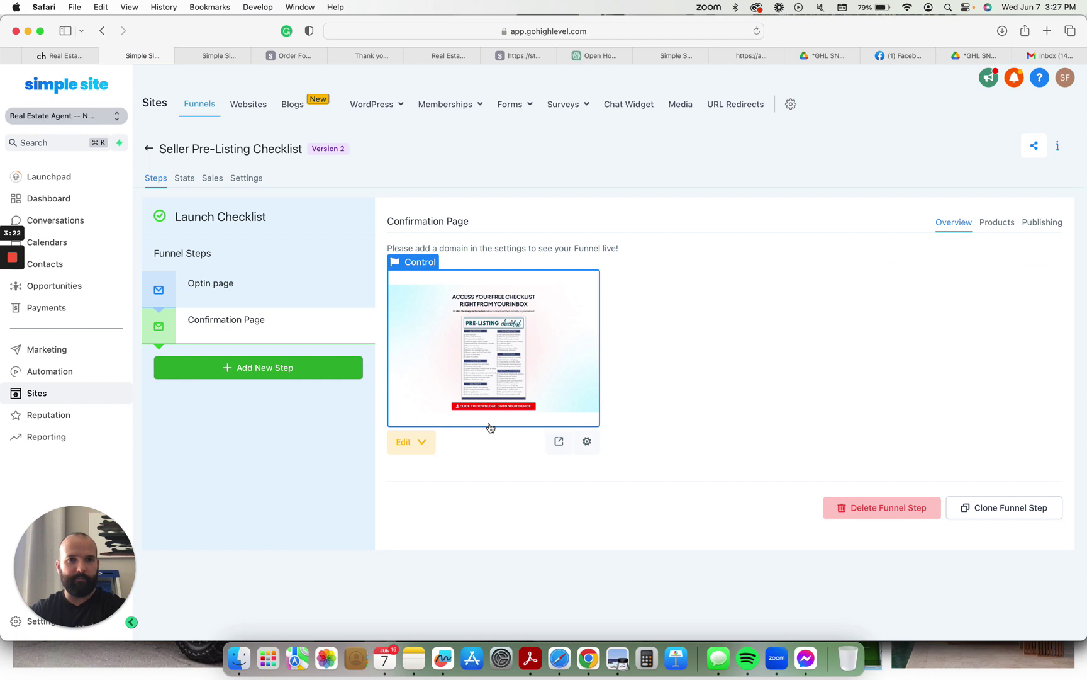
Step: Go to Websites and open RE Snapshot: Complete Website to see its Home, Buy a Home, Contact and other pages
click(244, 104)
click(334, 288)
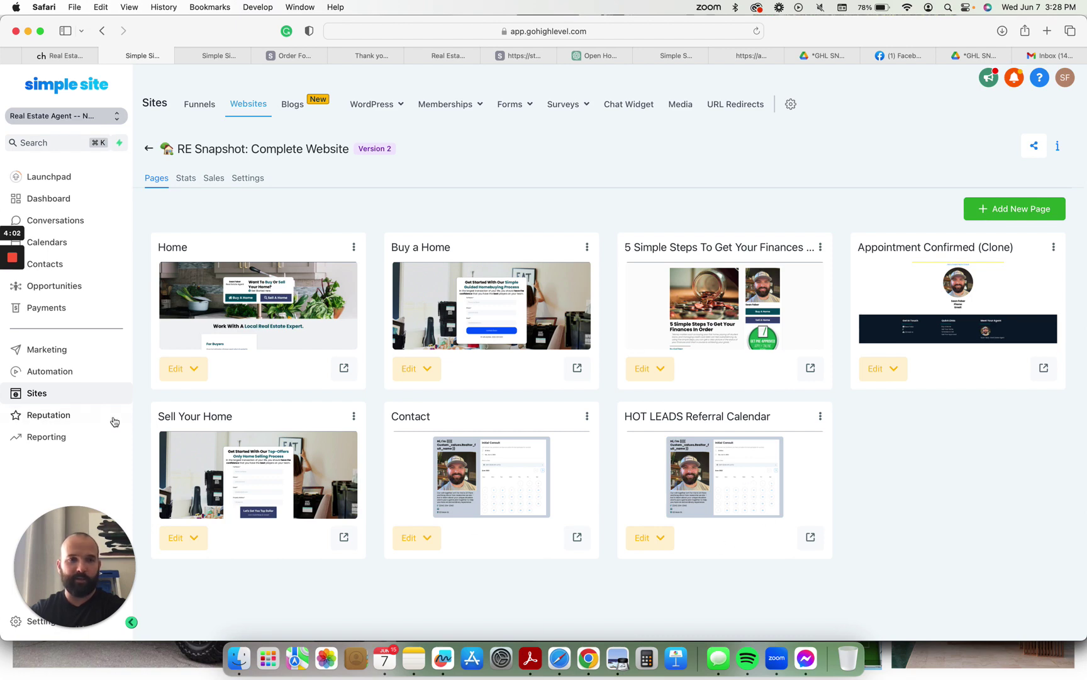
Step: Leave the Appointment Automations folder for Nurture Automations and scroll through its ten workflows
click(50, 372)
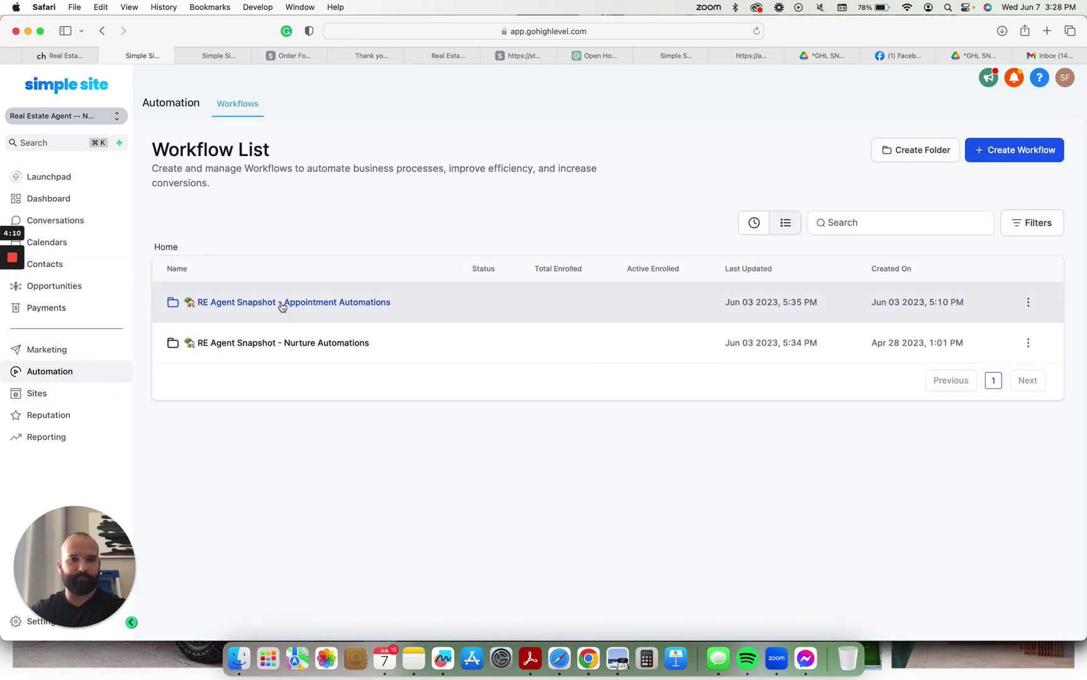
click(282, 304)
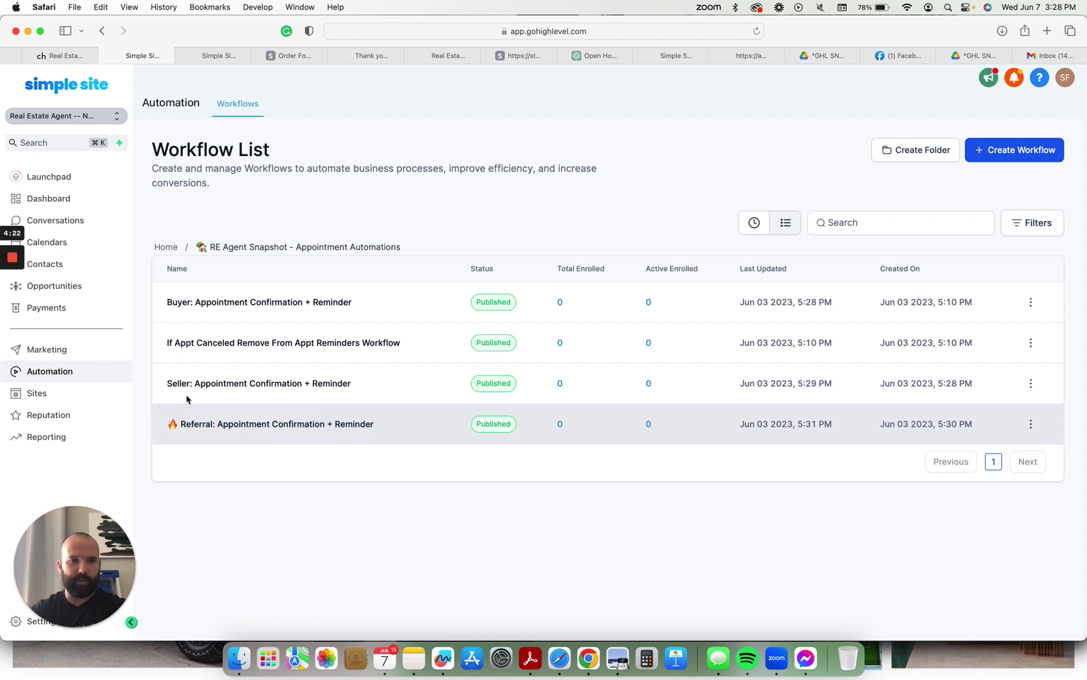
click(174, 249)
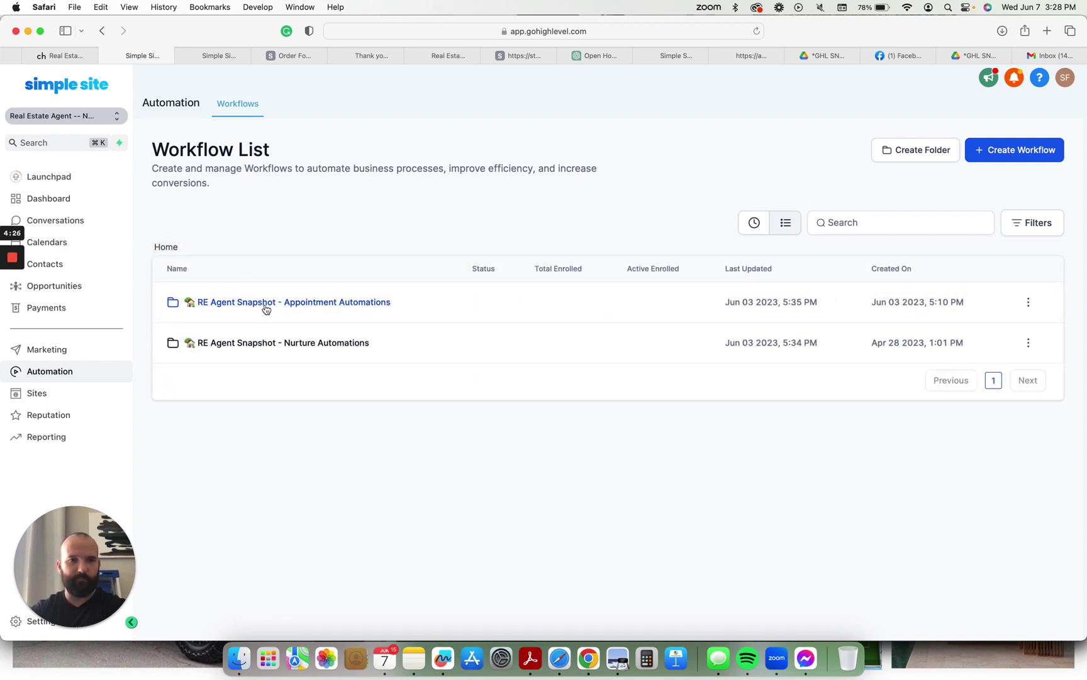
click(273, 347)
scroll(648, 376, down, 3)
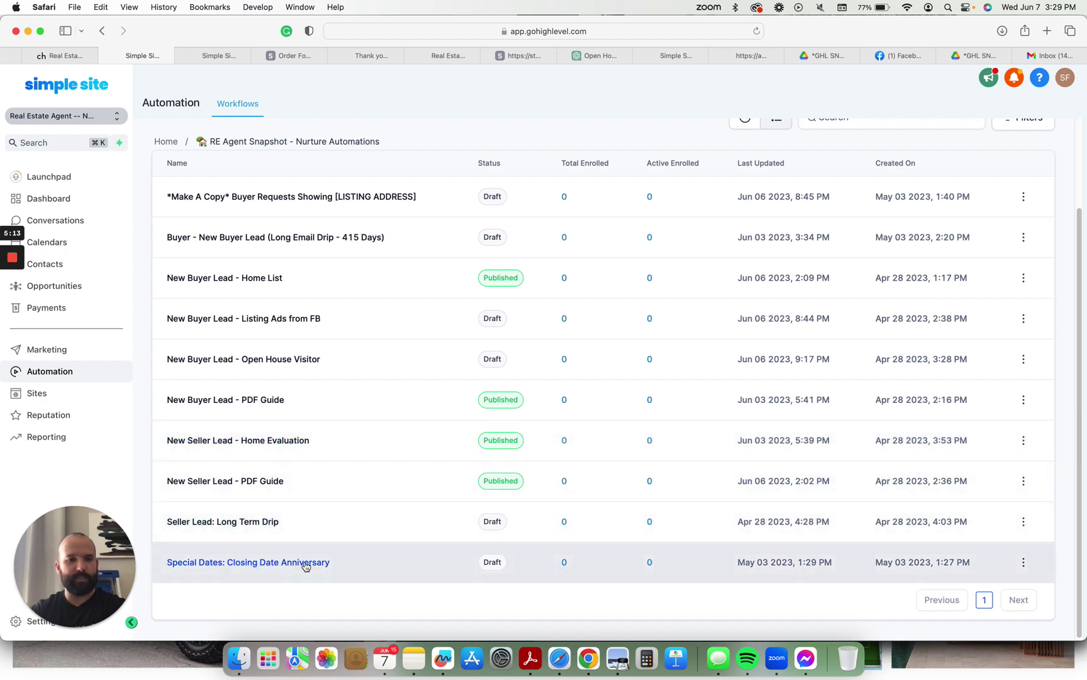
Step: Open the Opportunities boards and scroll across the current pipeline's stages
click(57, 285)
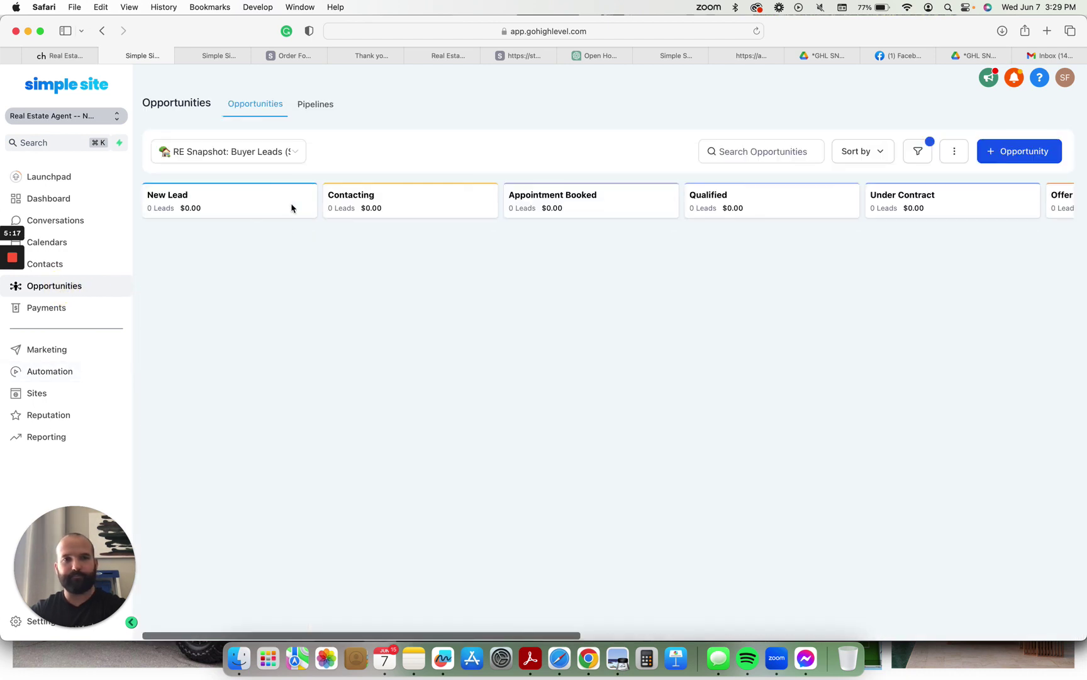
click(292, 154)
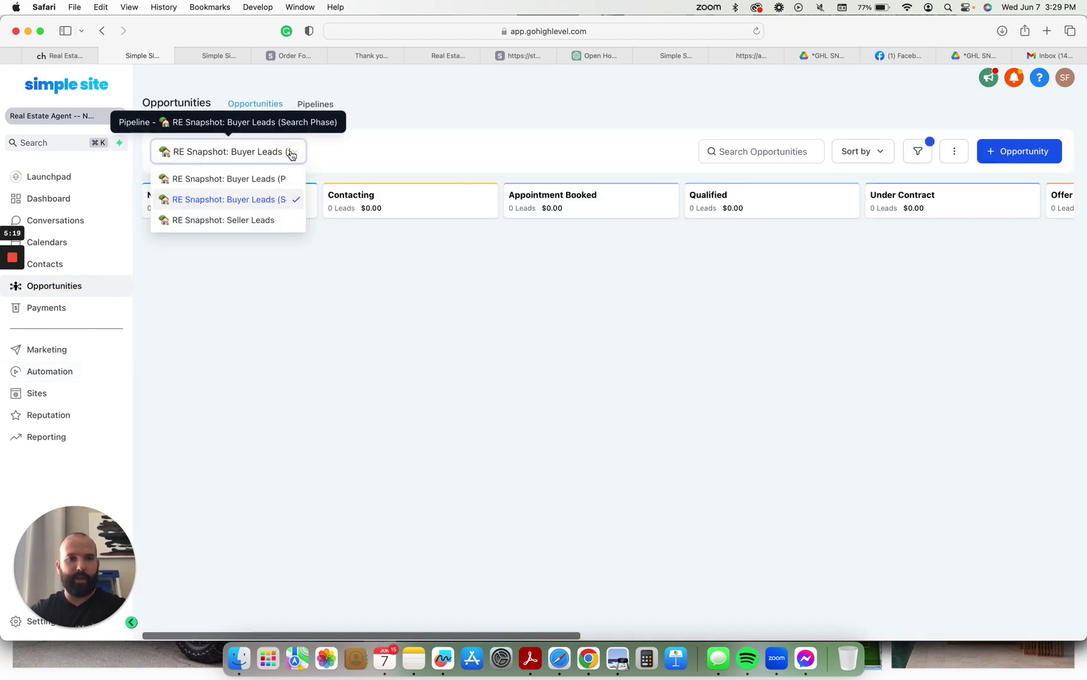
click(166, 191)
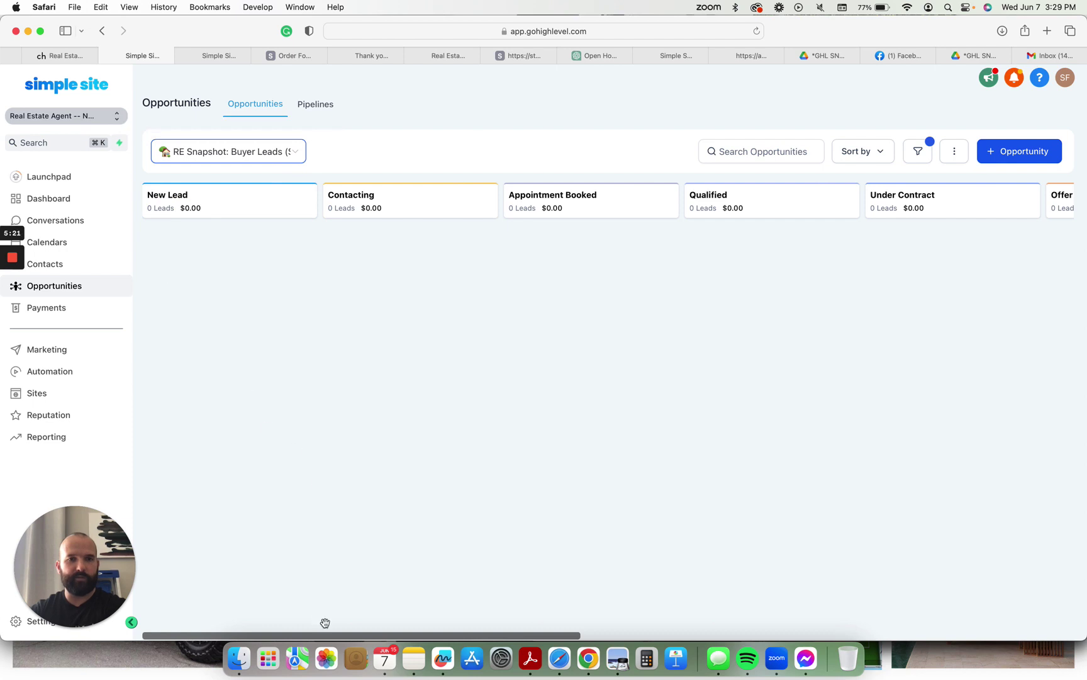
drag(334, 636, 1073, 628)
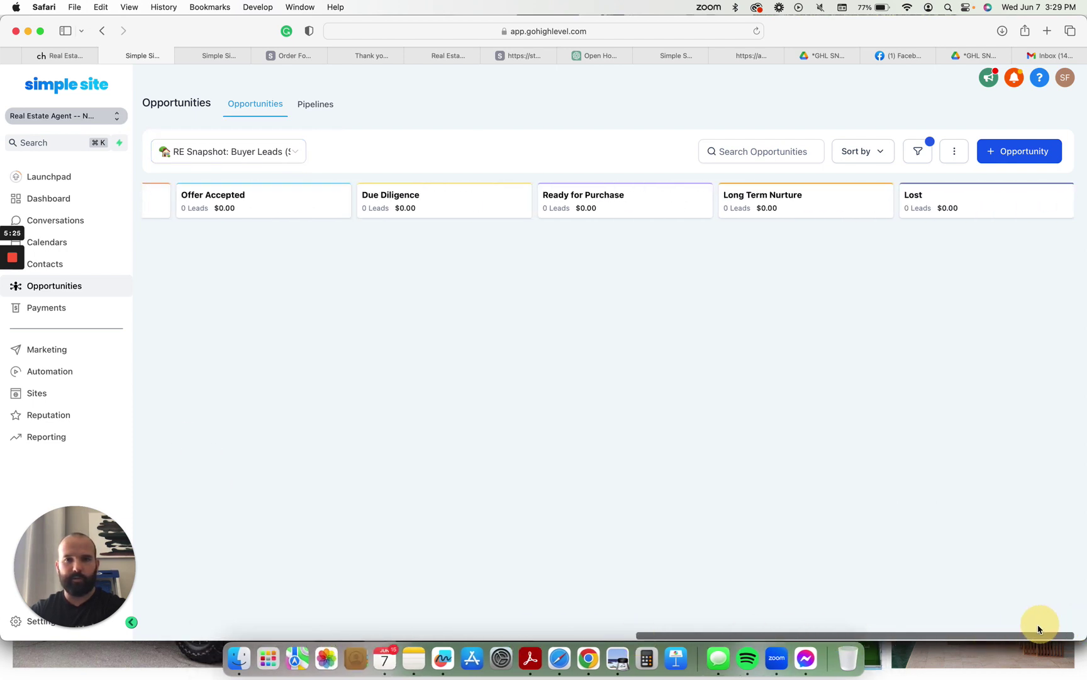
drag(825, 636, 318, 637)
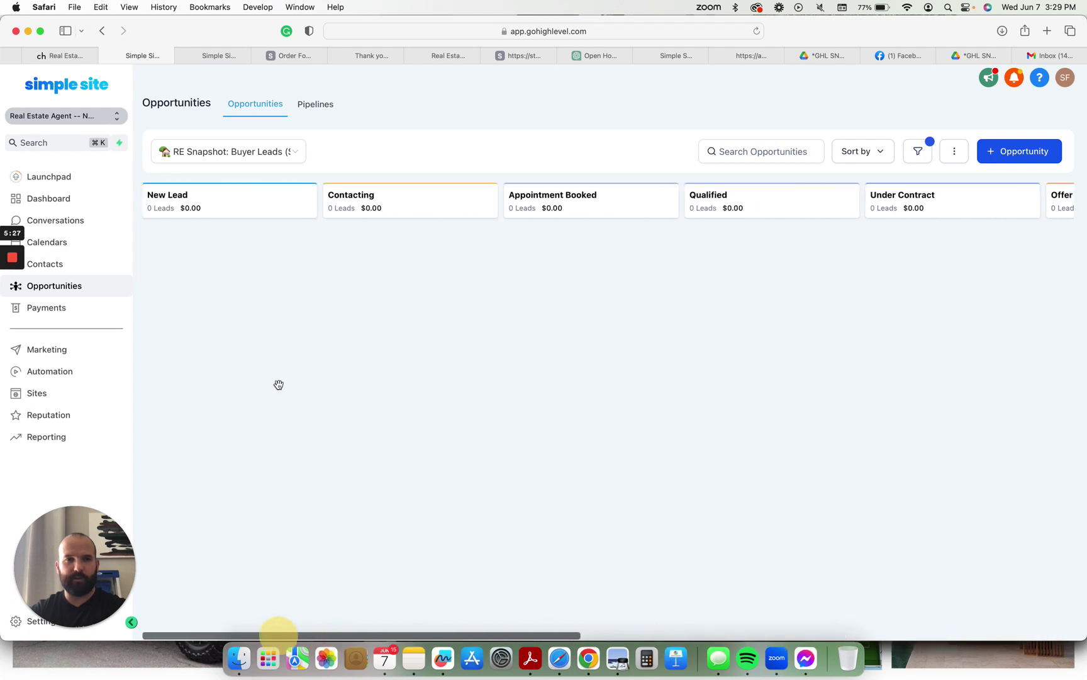
Step: Switch to the Buyer Leads (Purchase Phase) pipeline and scan its stages
click(231, 154)
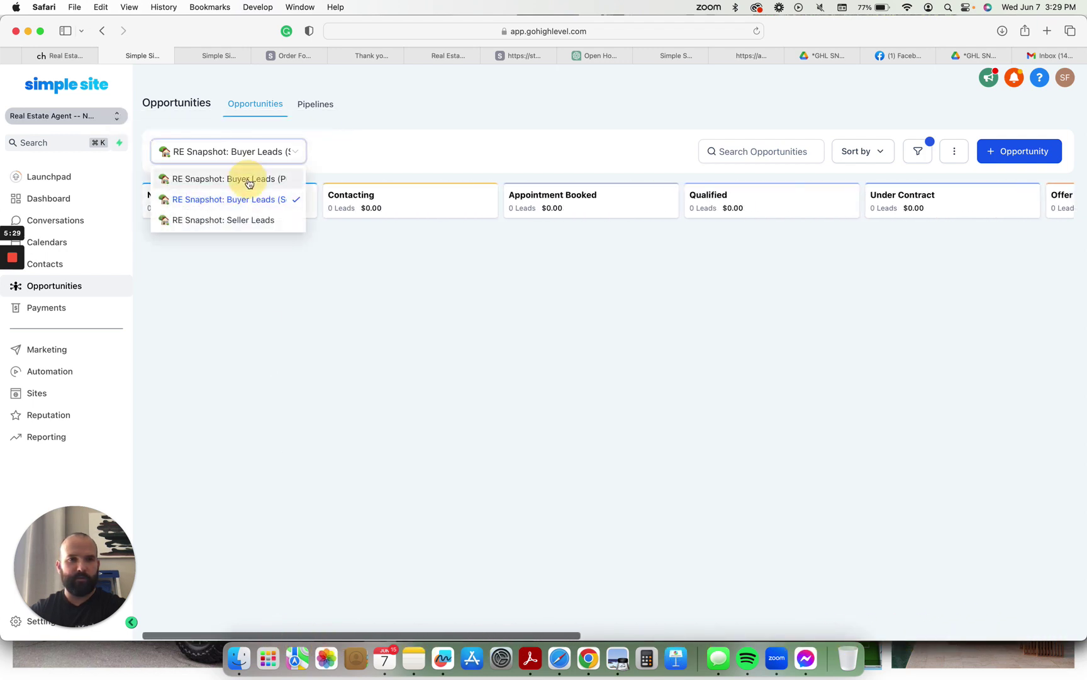
click(247, 179)
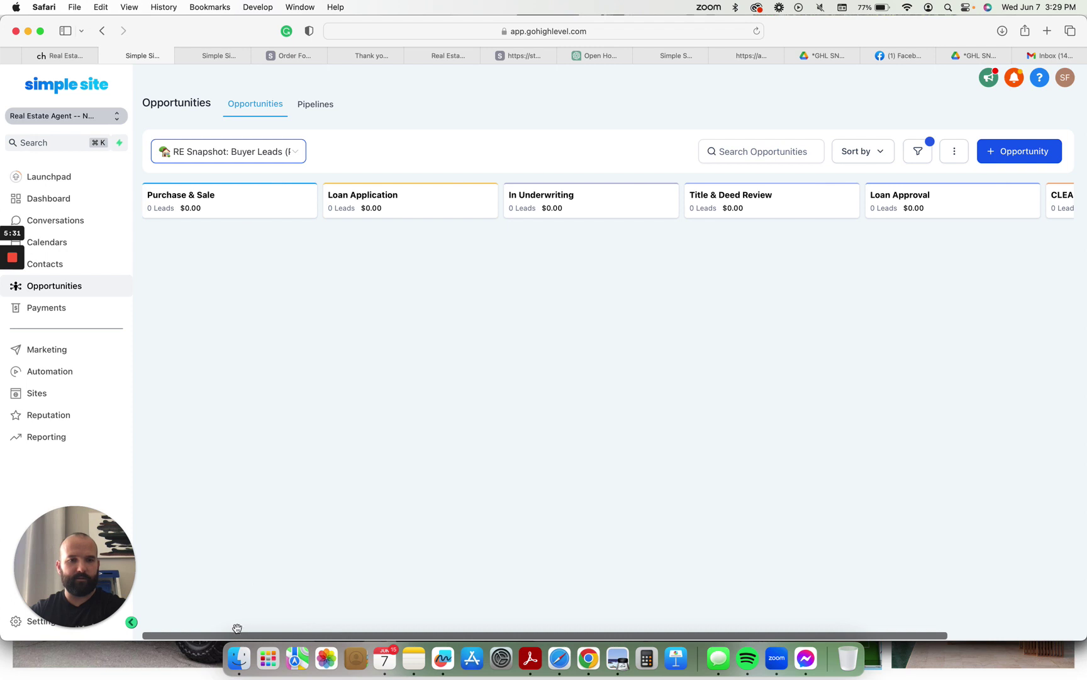
drag(204, 642, 154, 632)
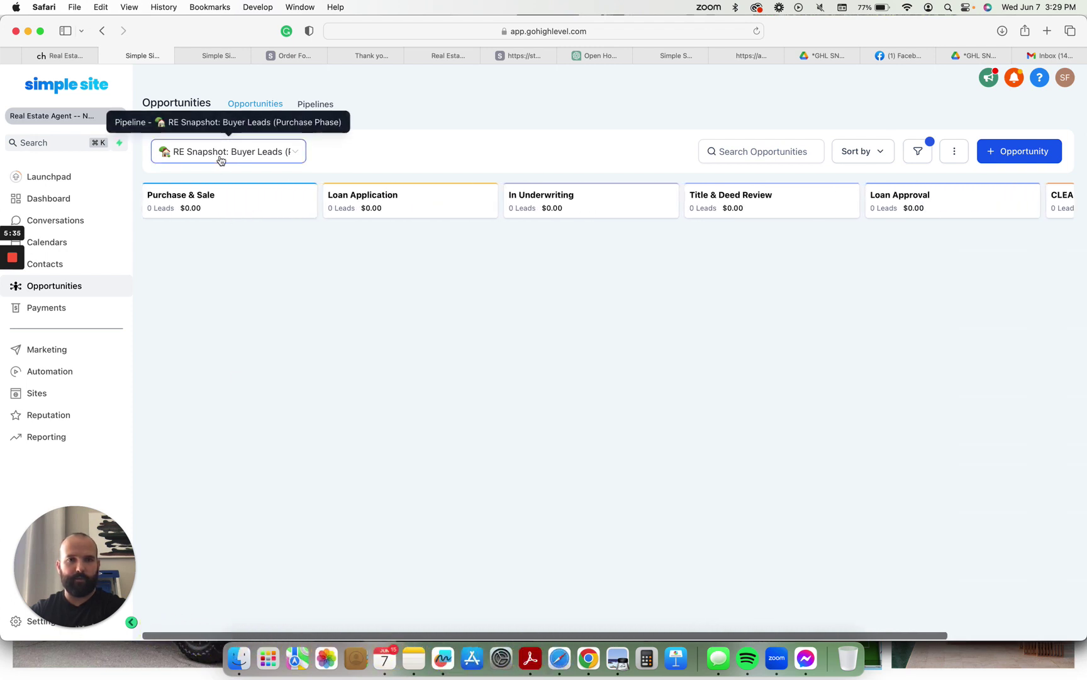
Step: Switch to the RE Snapshot: Seller Leads pipeline and scroll across its stages
click(241, 153)
click(230, 219)
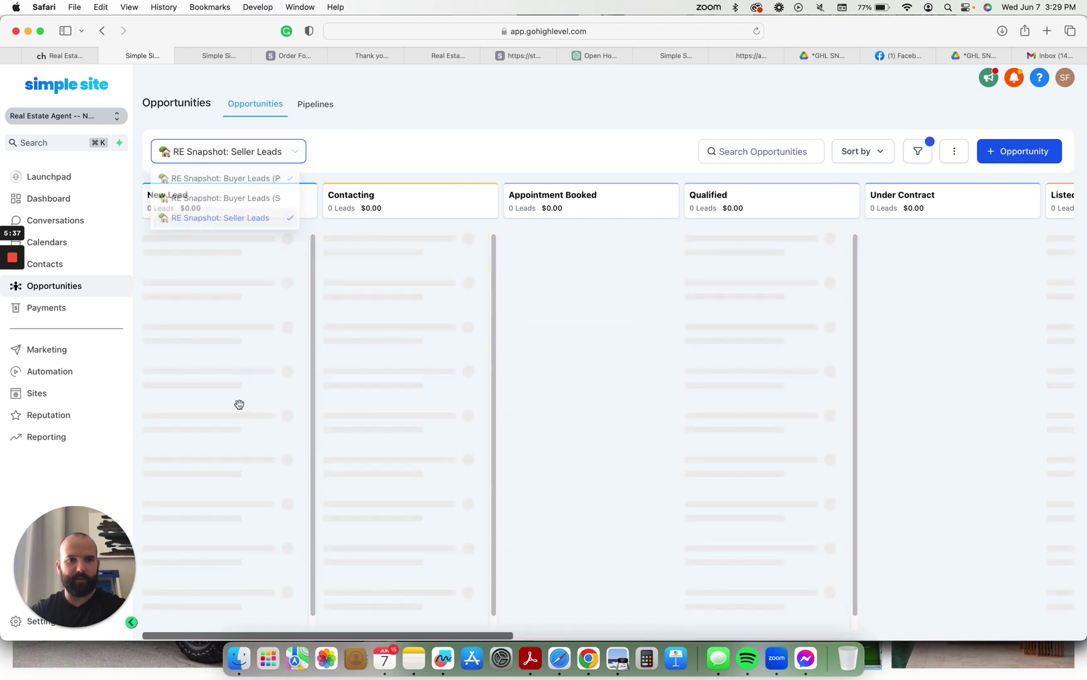
drag(176, 637, 745, 645)
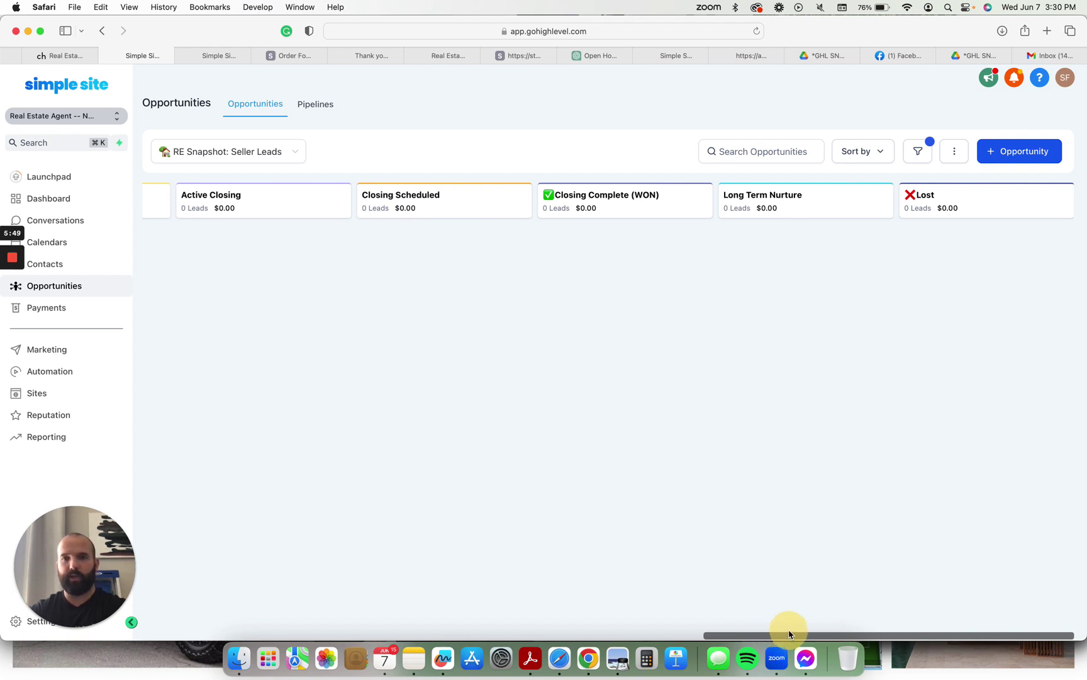
drag(788, 634, 182, 606)
drag(42, 559, 42, 343)
Step: Go to Settings > Custom Values and show the list's second page
click(16, 623)
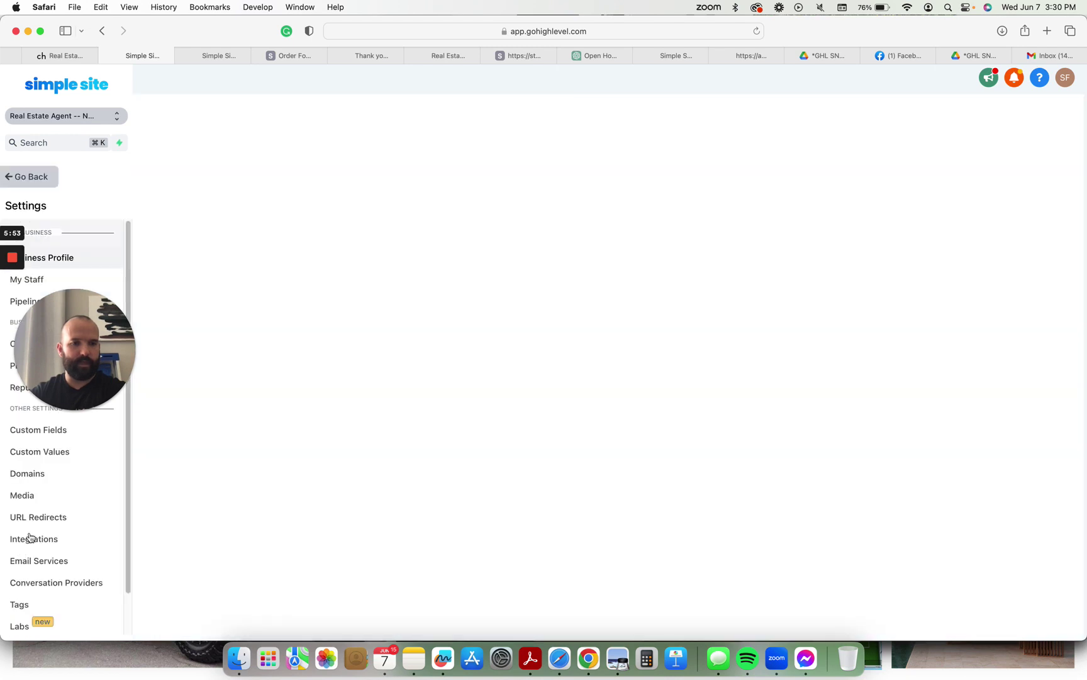
scroll(44, 516, down, 1)
click(42, 444)
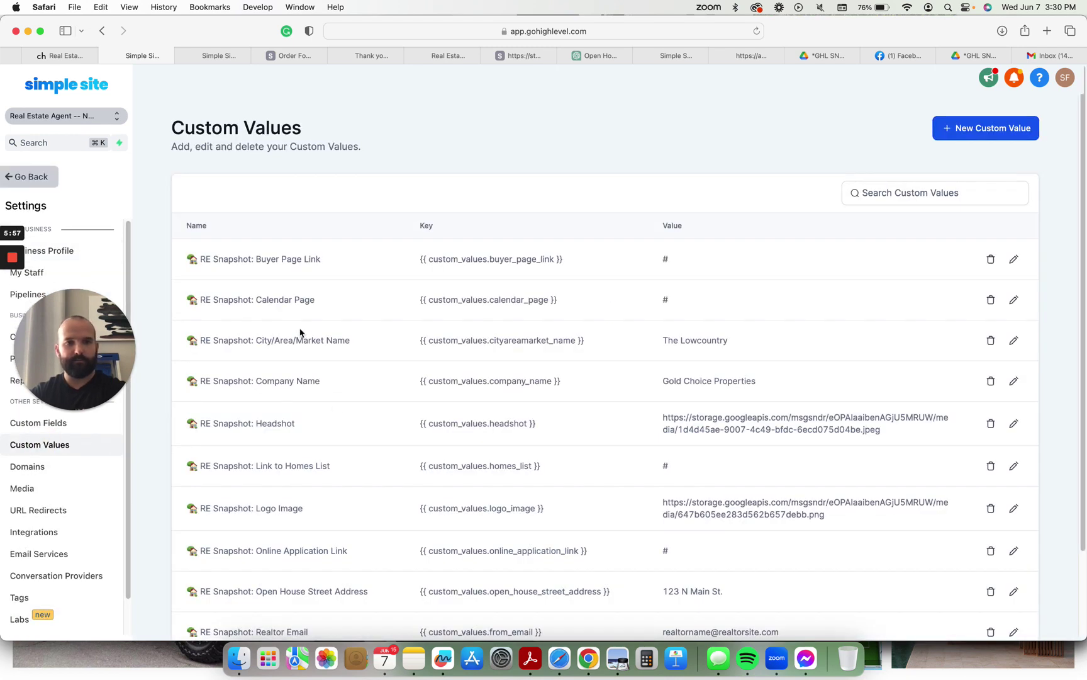
scroll(801, 393, down, 3)
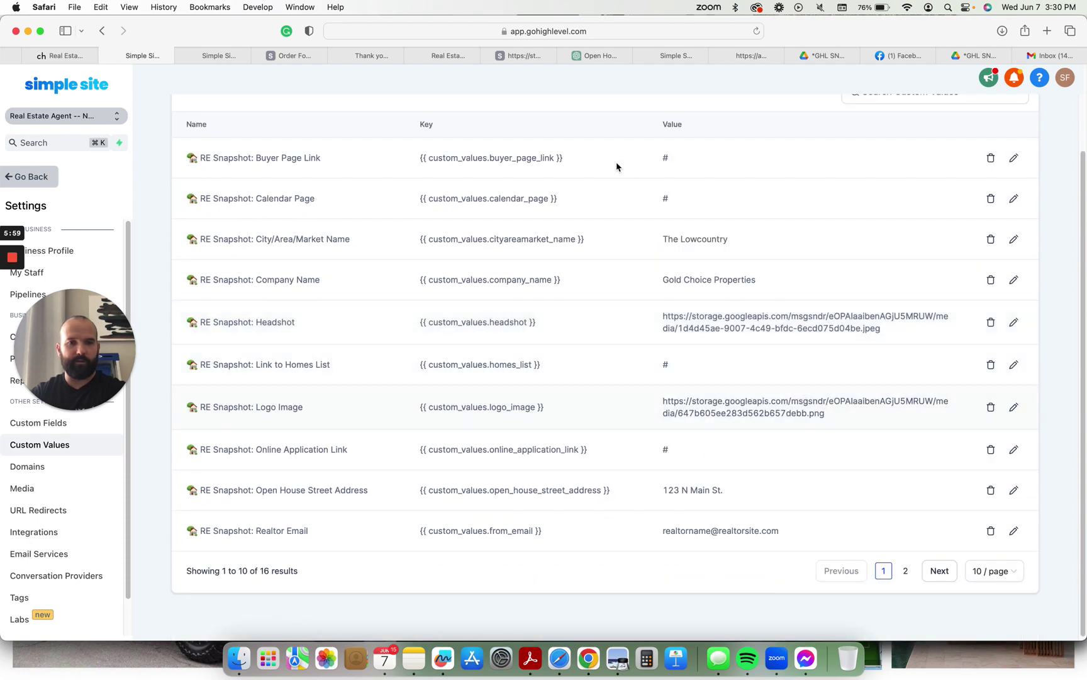
click(905, 571)
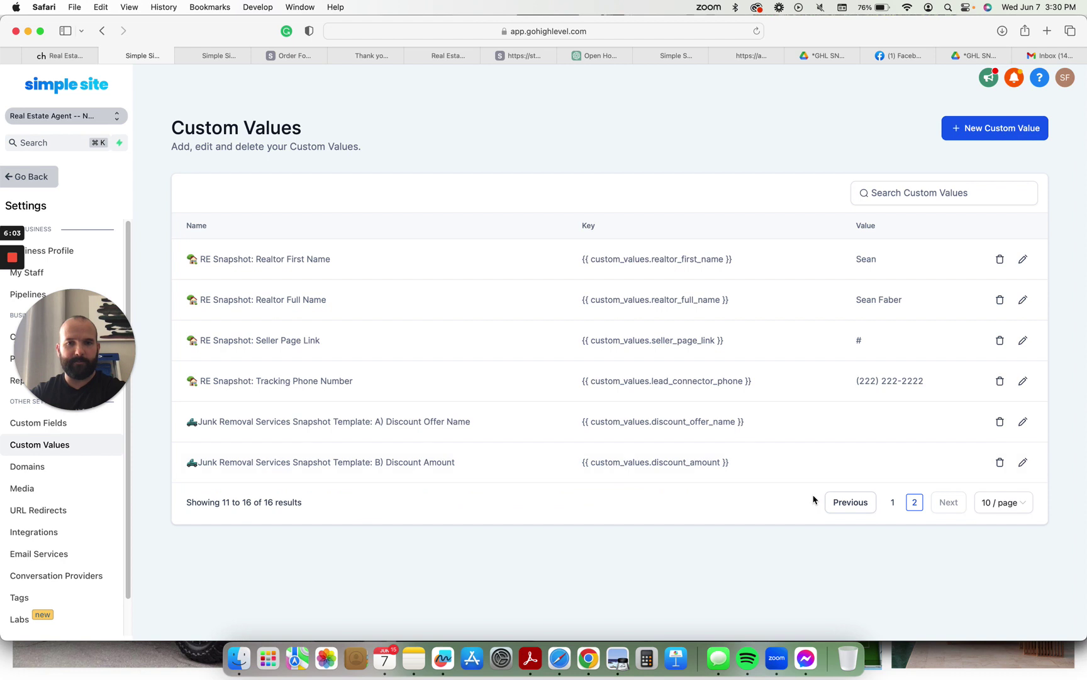
Step: Delete the Junk Removal Discount Offer Name and Discount Amount values, then return to page 1
click(1000, 423)
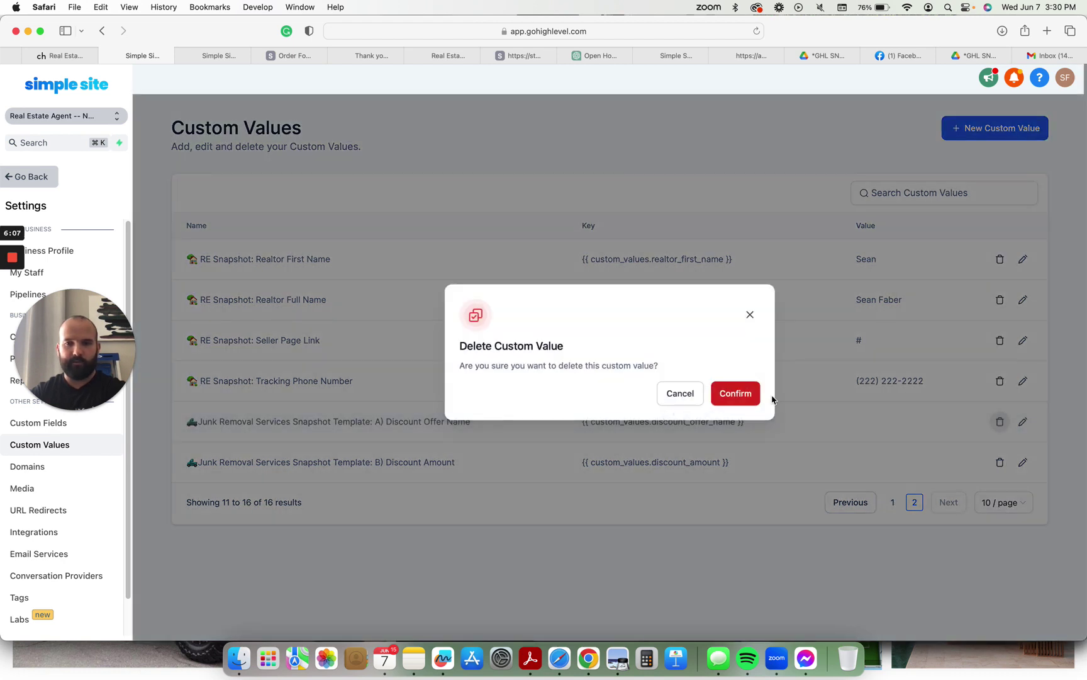
click(730, 396)
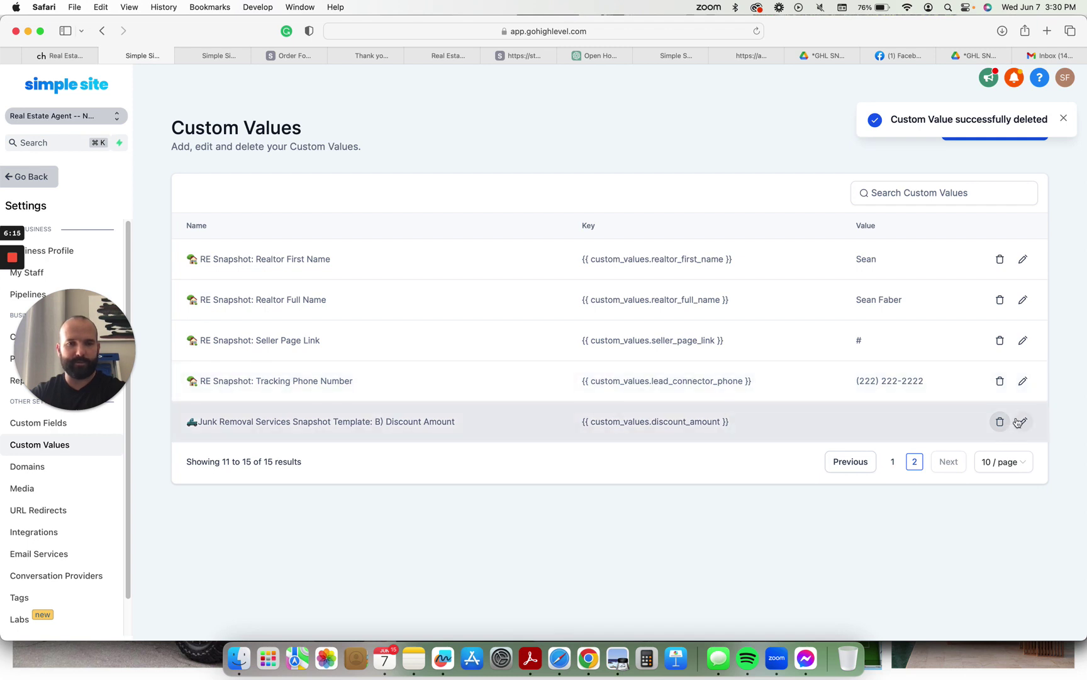
click(1000, 421)
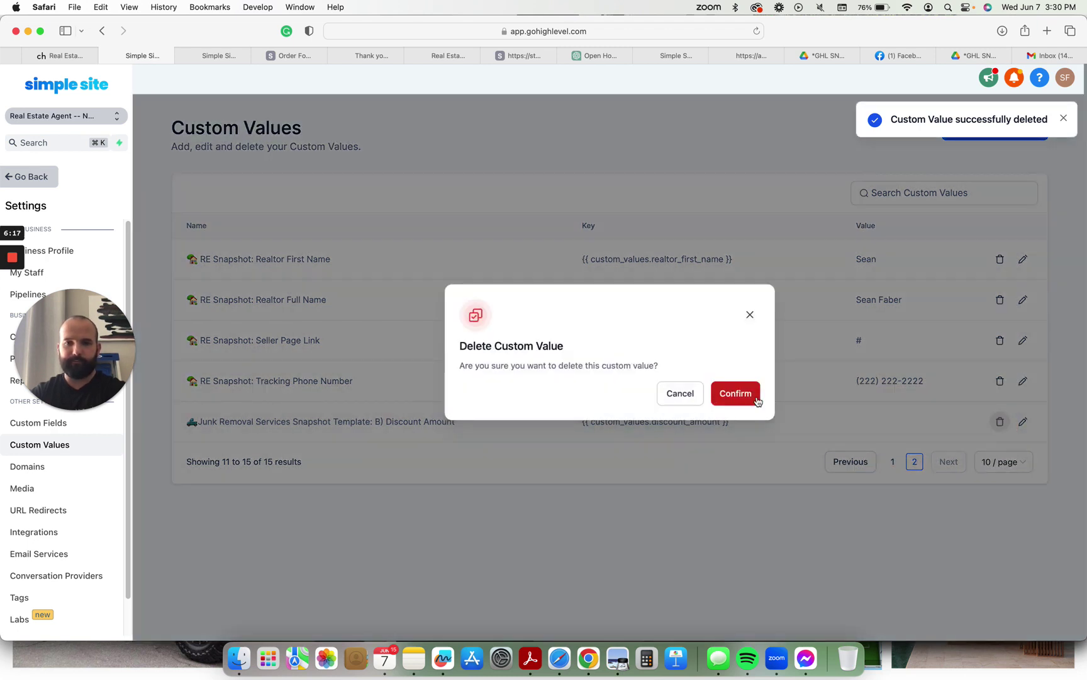
click(752, 401)
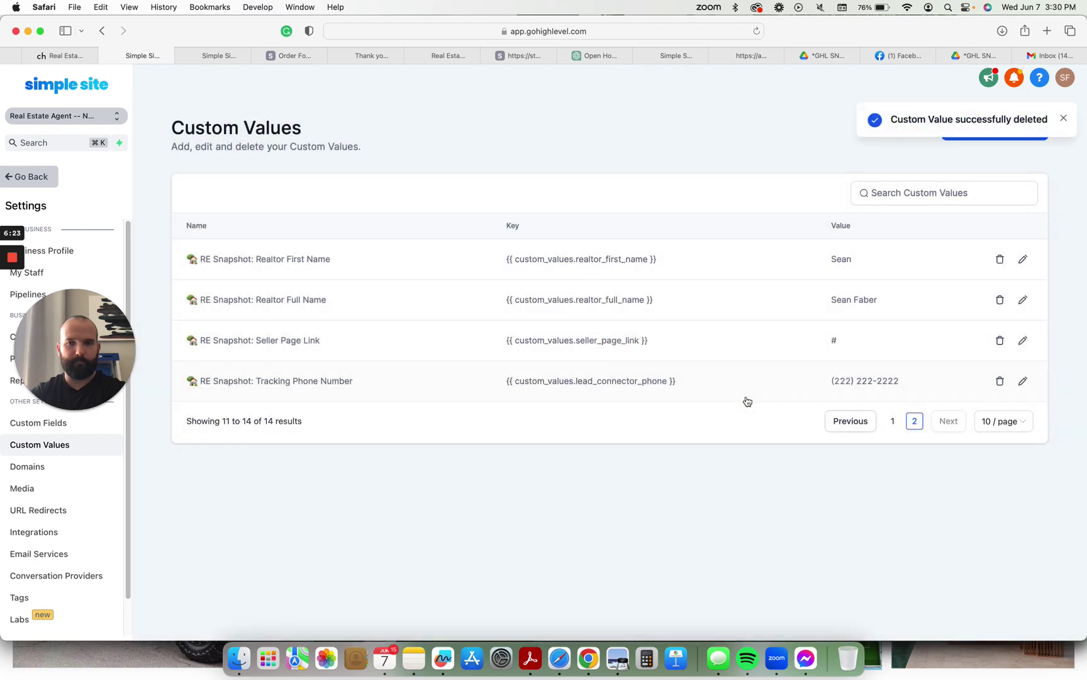
click(850, 423)
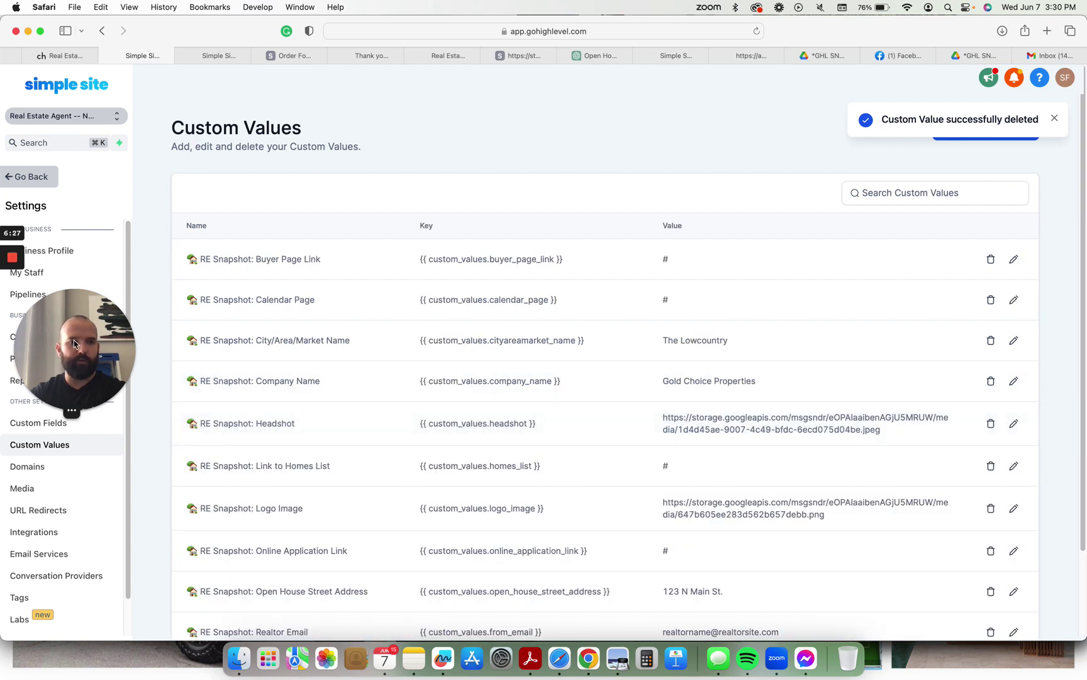
drag(94, 327, 302, 138)
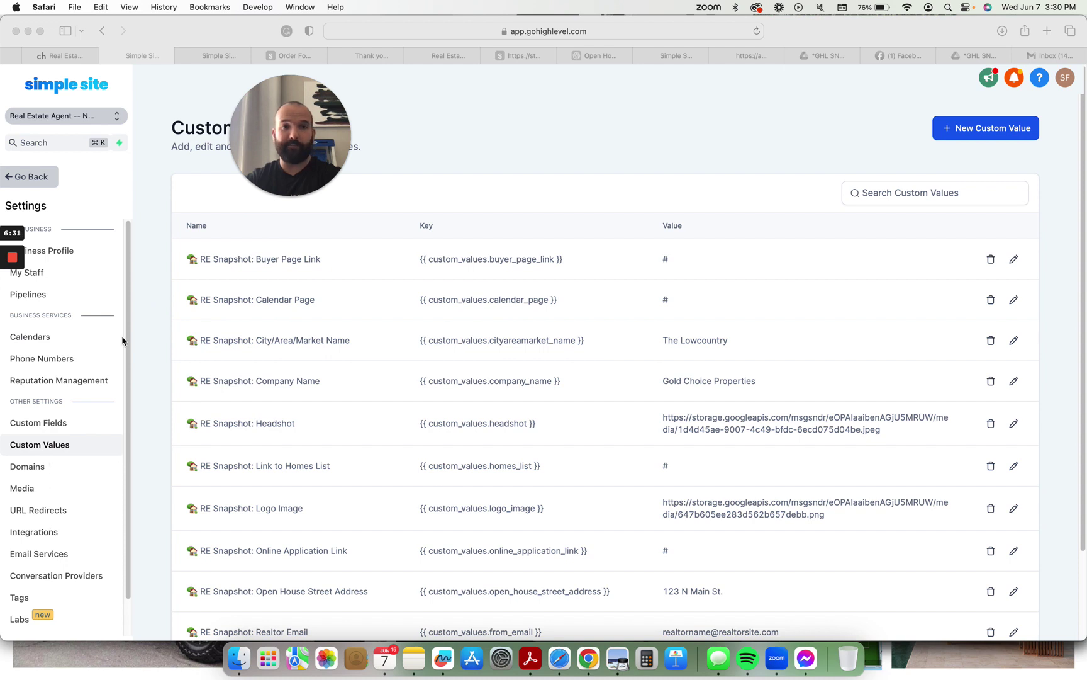
mouse_move(13, 268)
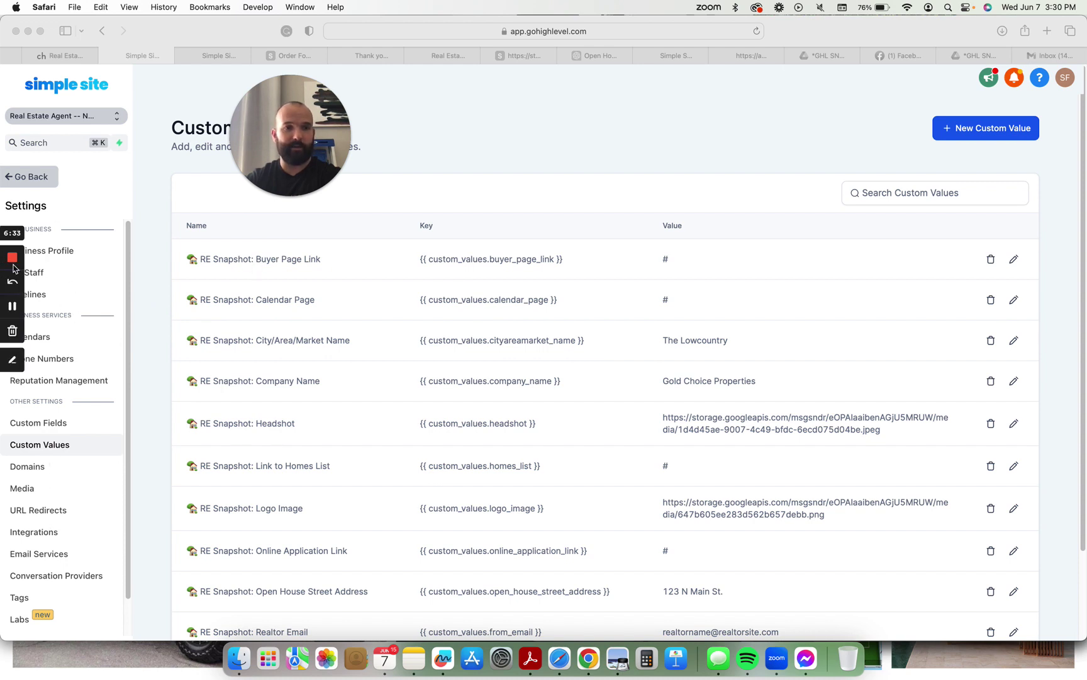